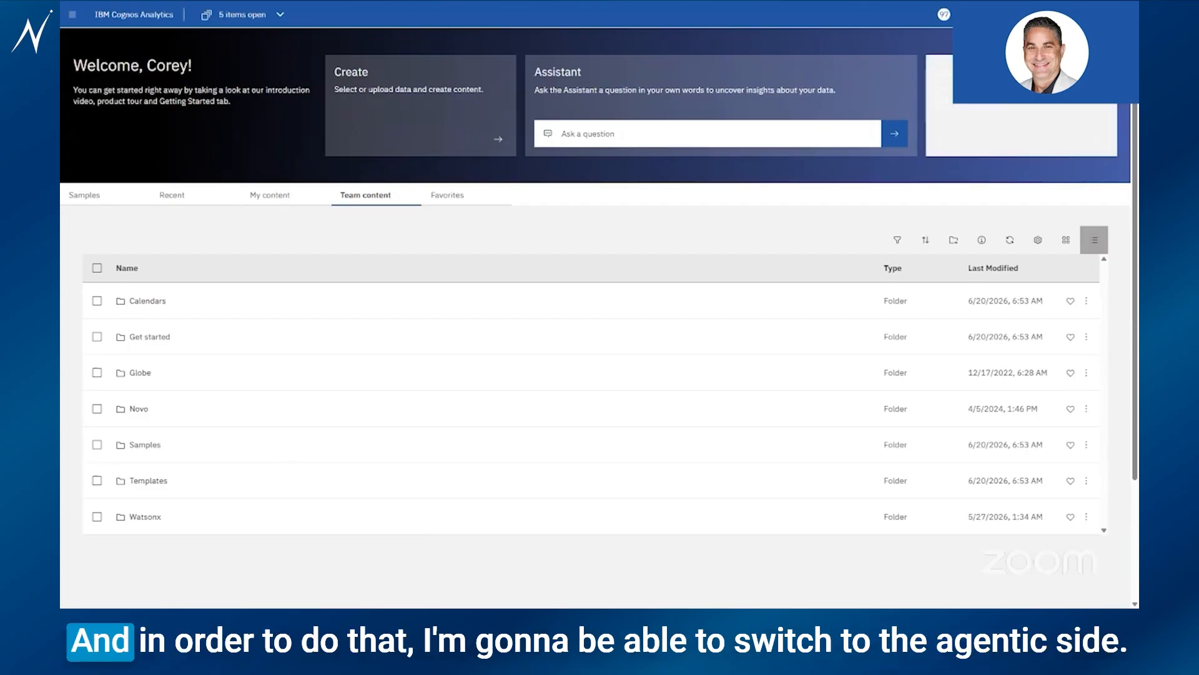
Show the Agentic AI settings panel from the profile menu at top right
click(1123, 15)
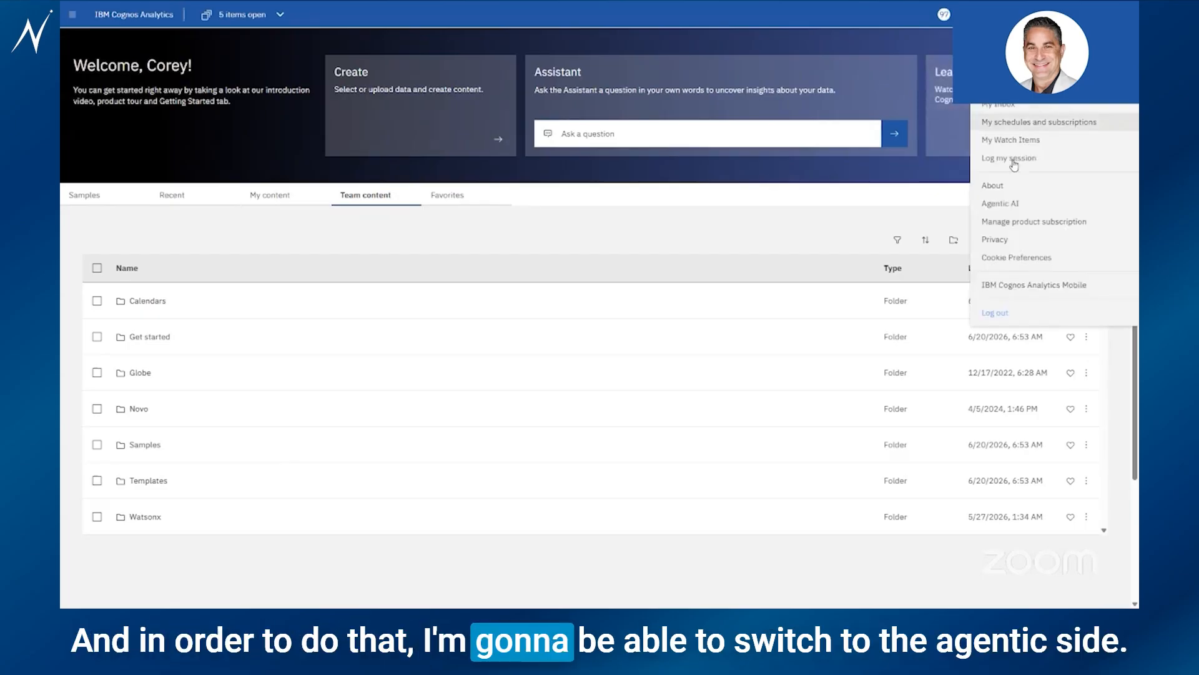
click(1028, 206)
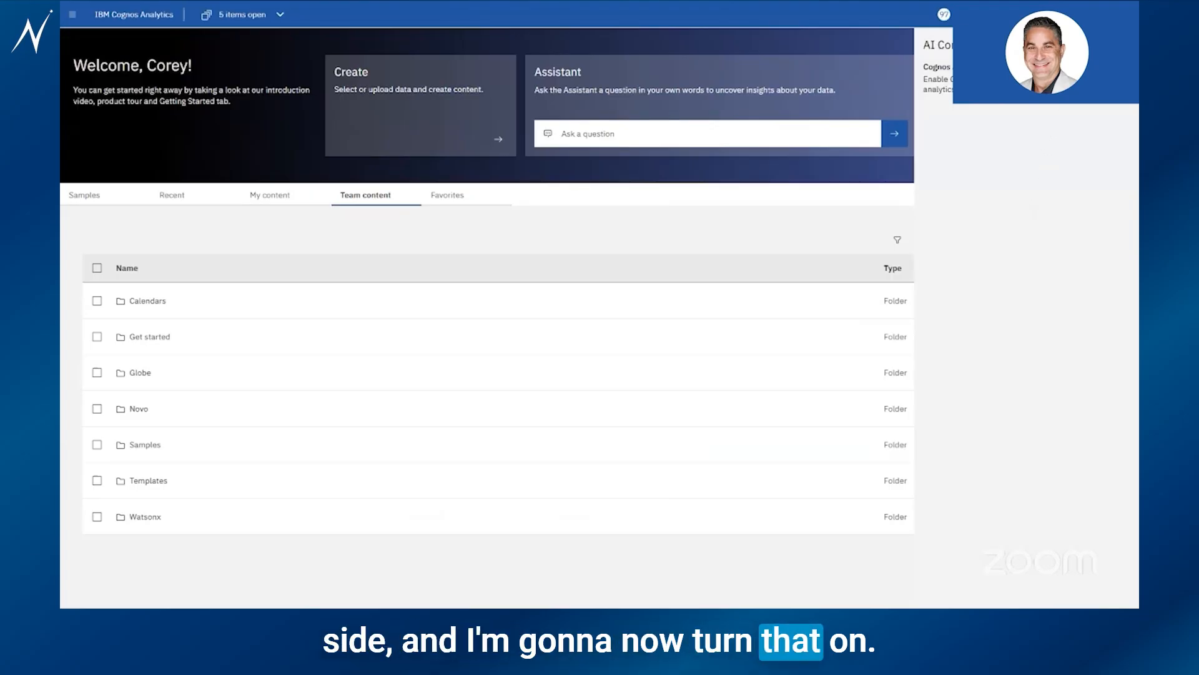
Close the AI panel and reload the Cognos home page, returning to full screen
click(643, 225)
key(F11)
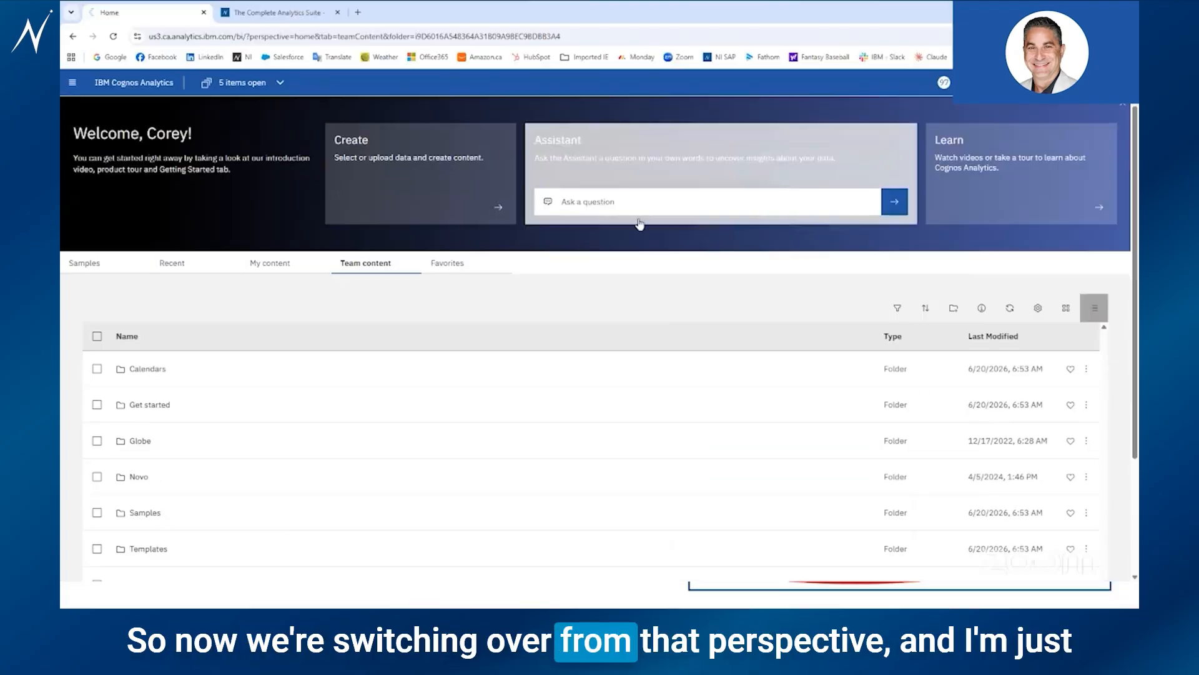
click(406, 38)
key(Return)
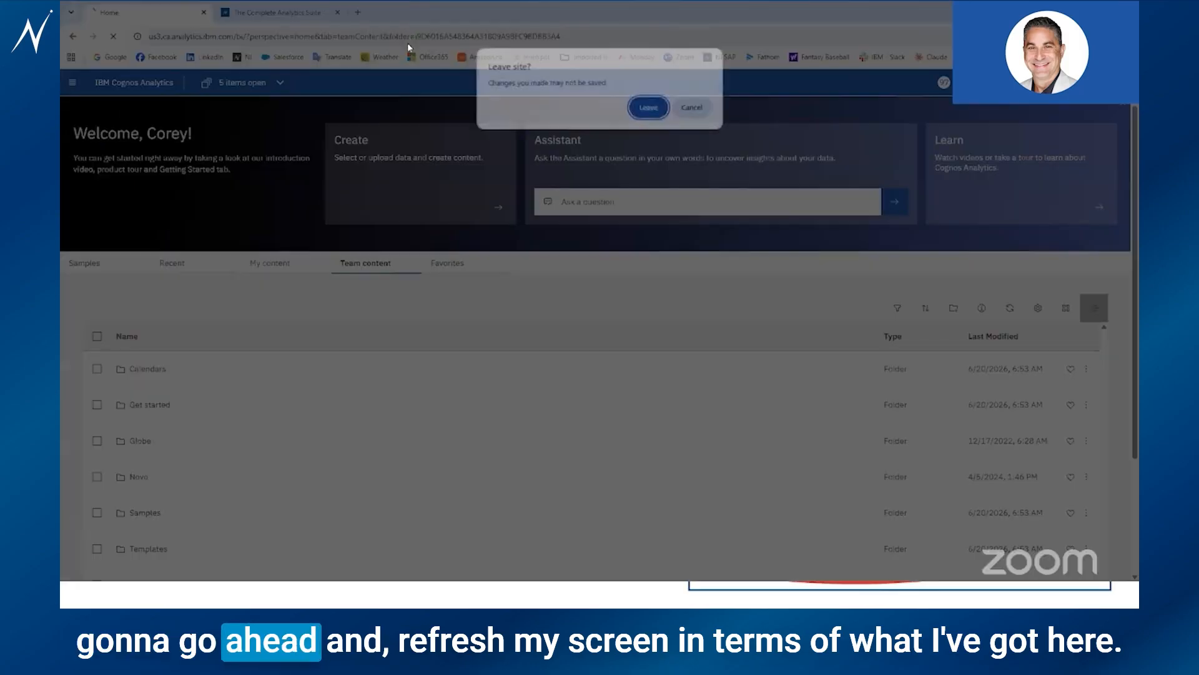
click(650, 110)
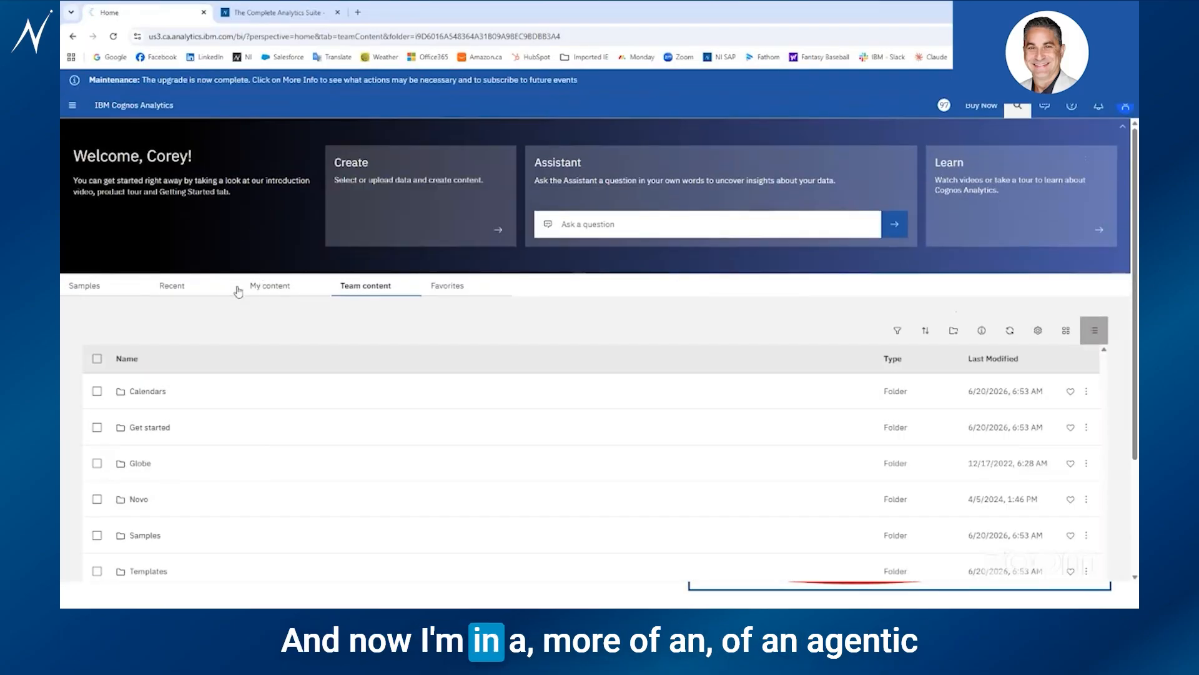
key(F11)
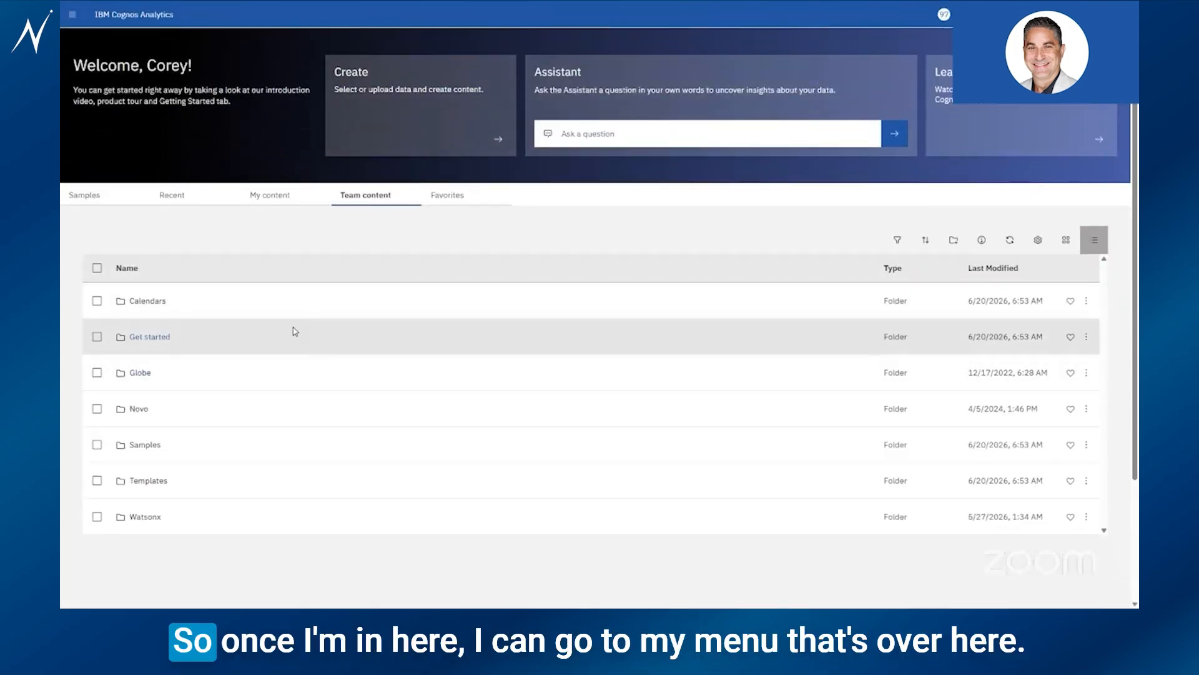
Browse Content to Team content > Watsonx > Reports
click(73, 17)
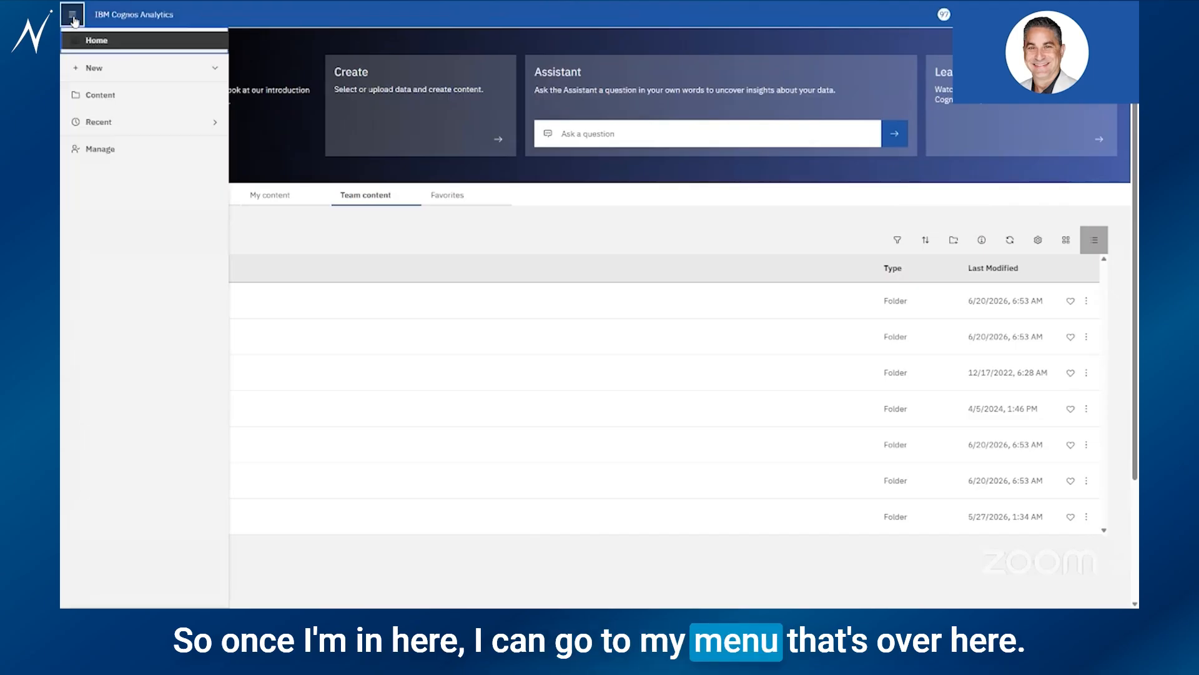
click(108, 97)
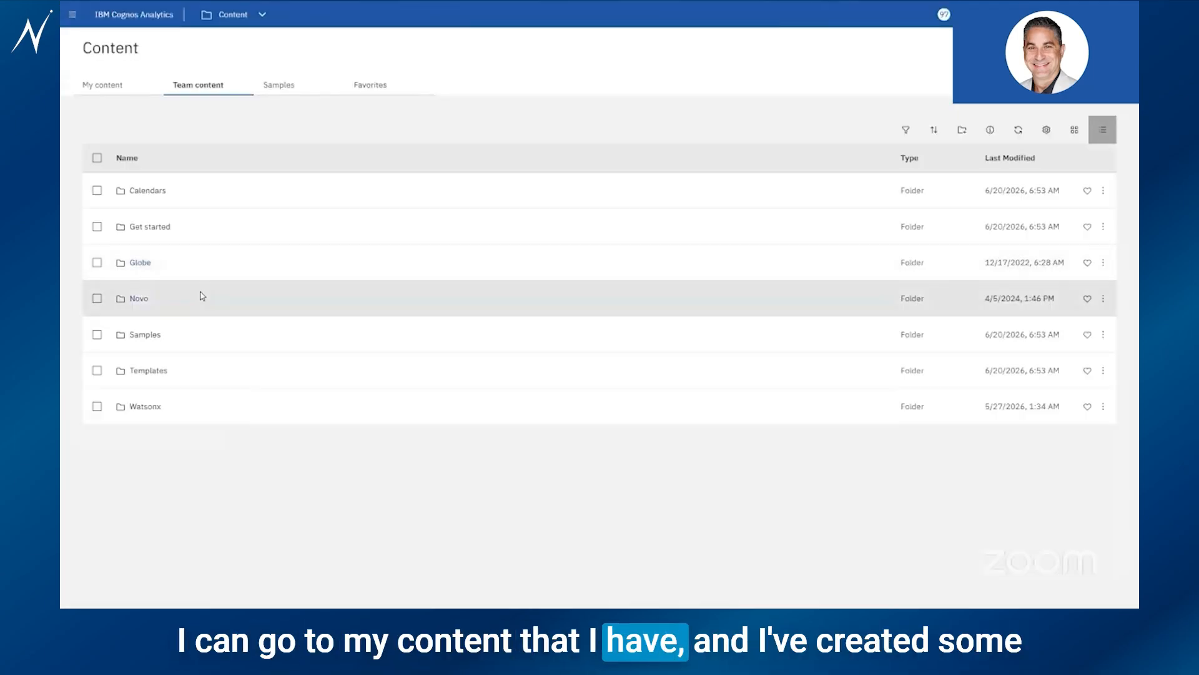
click(142, 407)
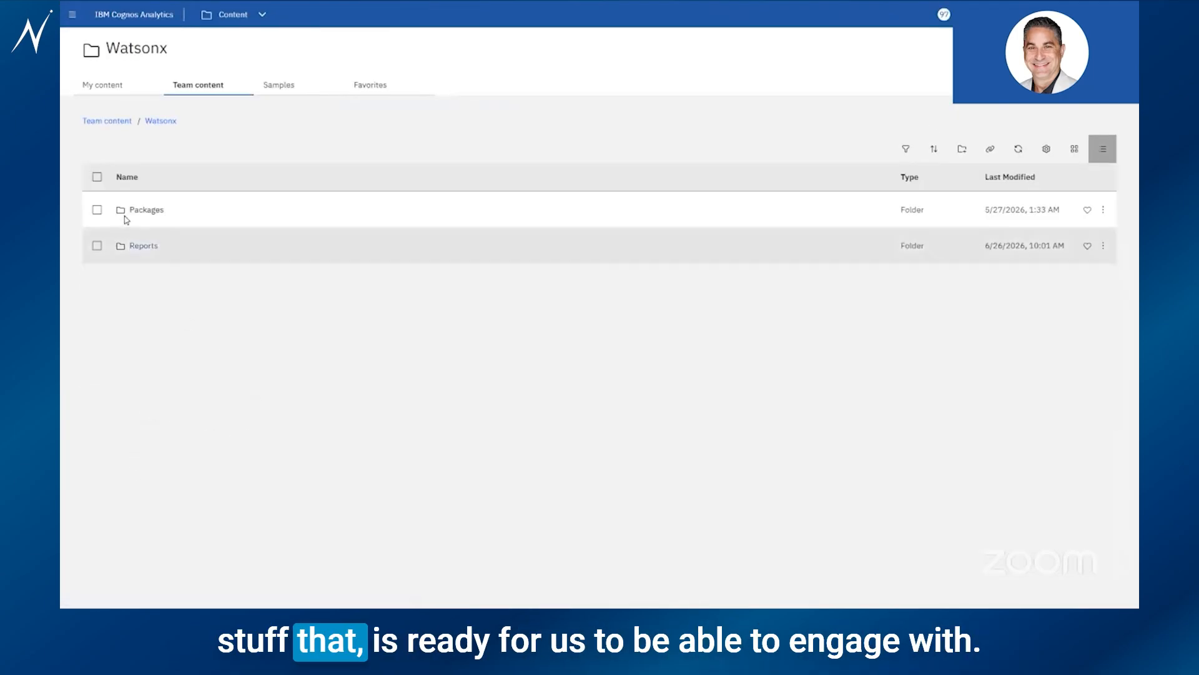
click(145, 247)
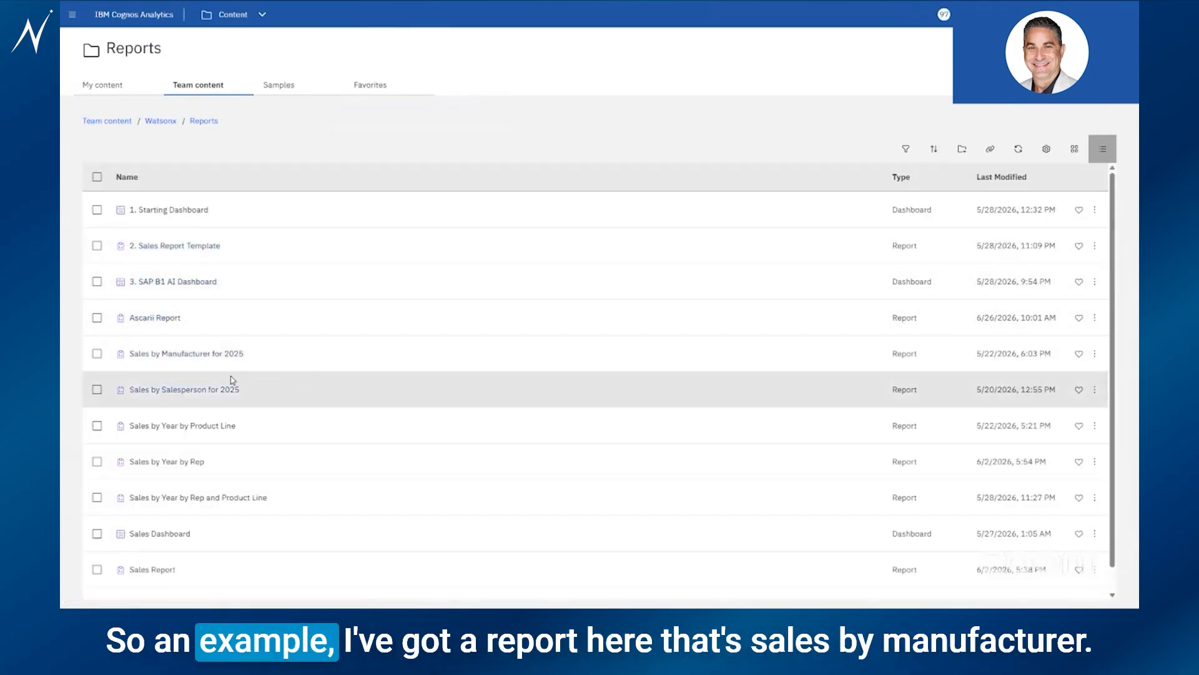
click(186, 356)
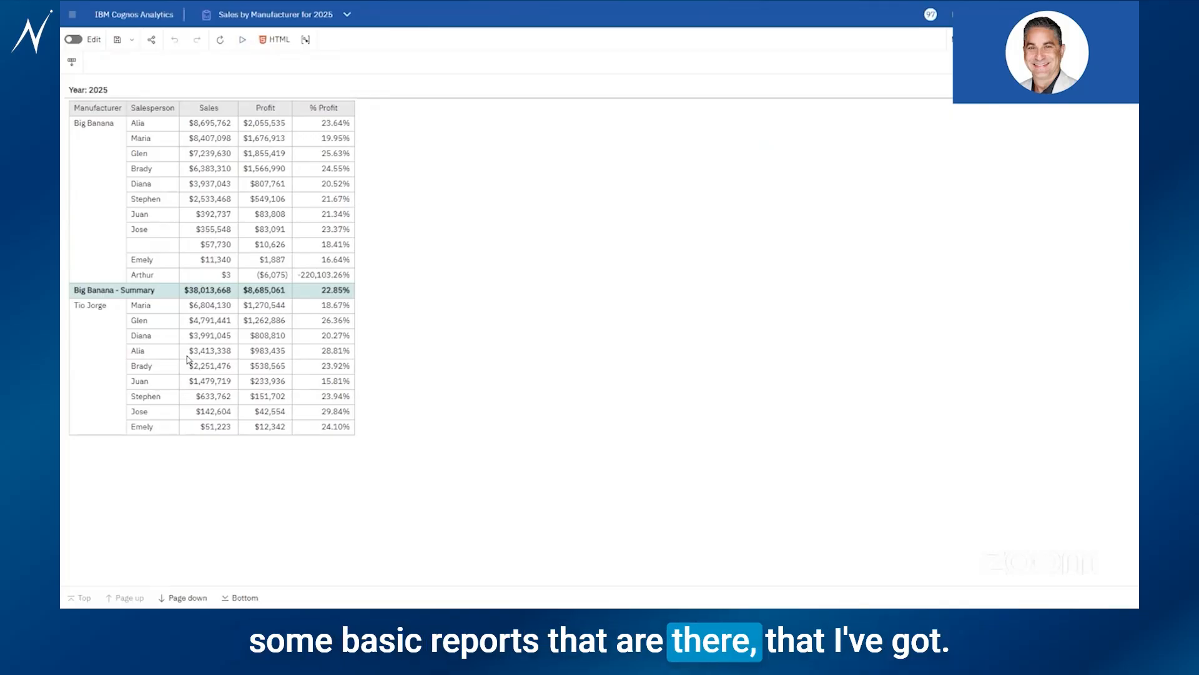
click(214, 291)
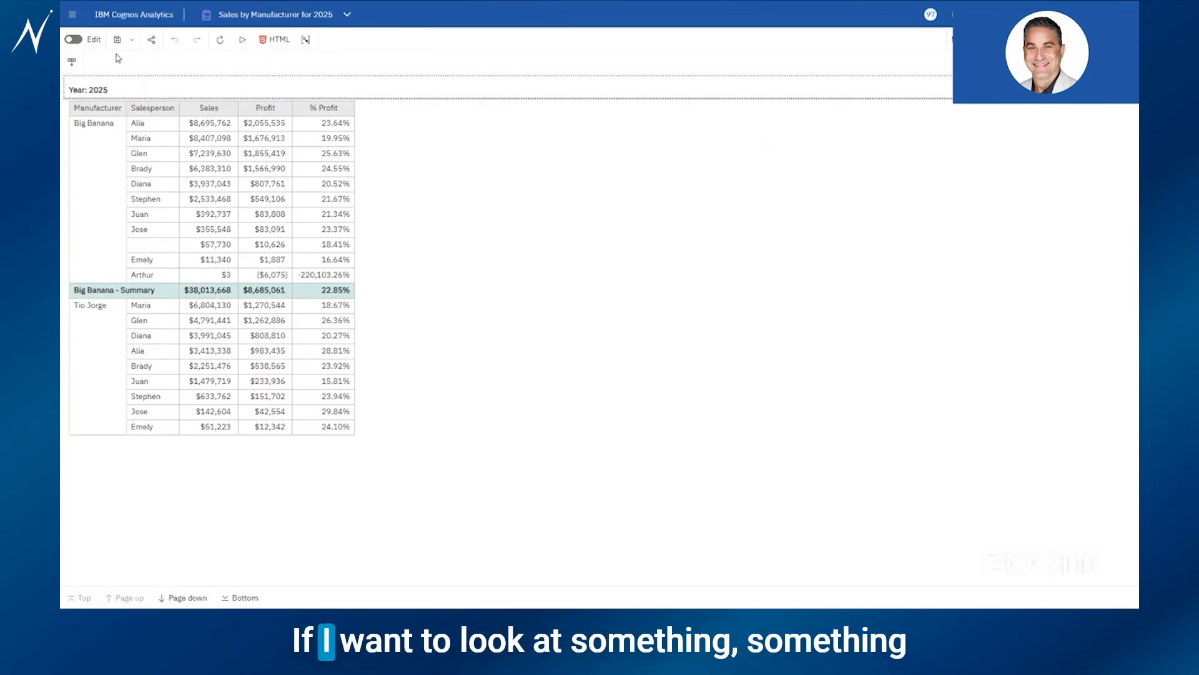
click(274, 21)
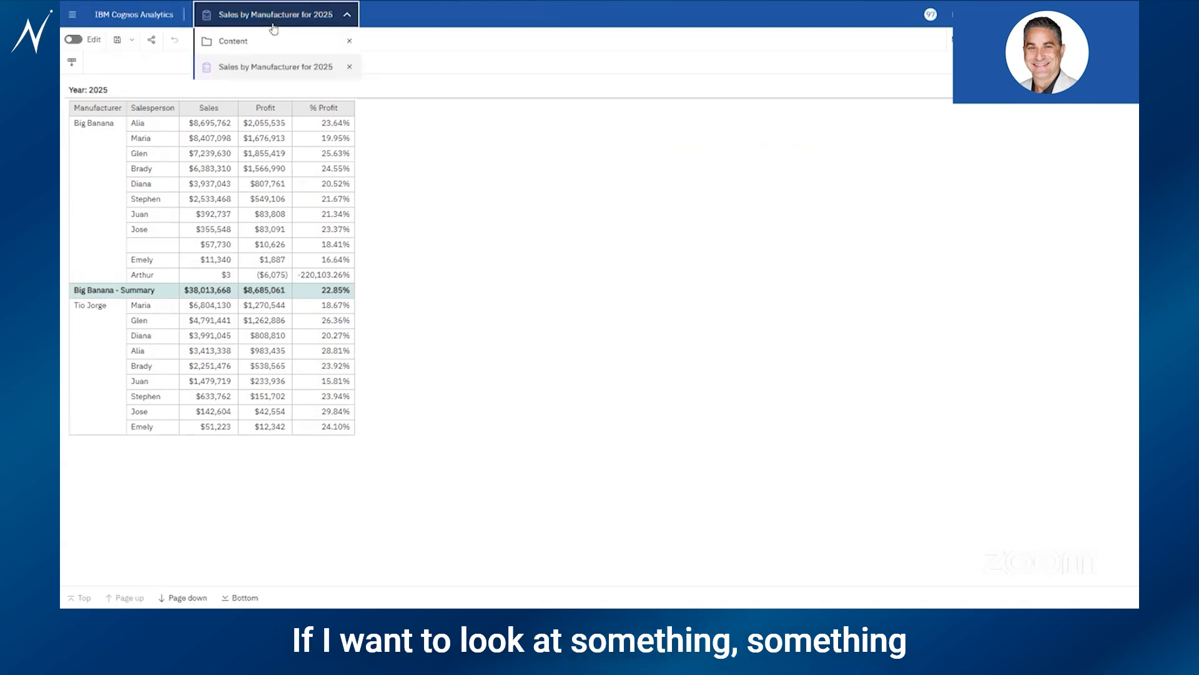
click(257, 41)
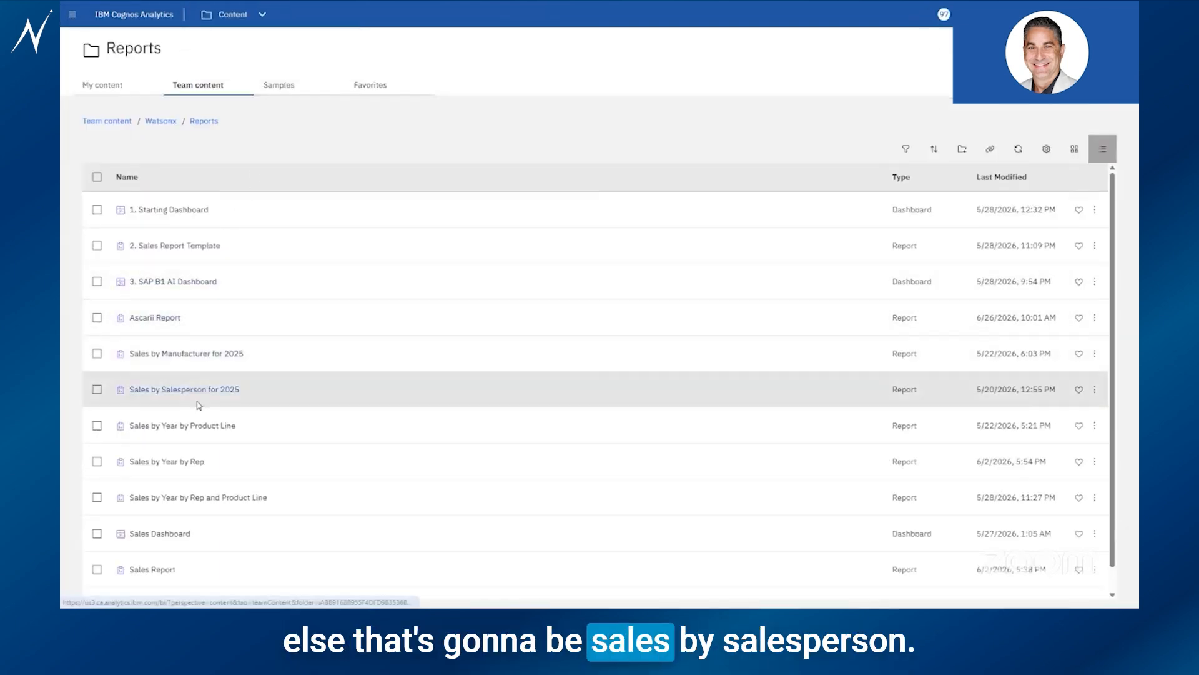
Open the Sales by Salesperson for 2025 report and inspect its salesperson and market figures
click(200, 391)
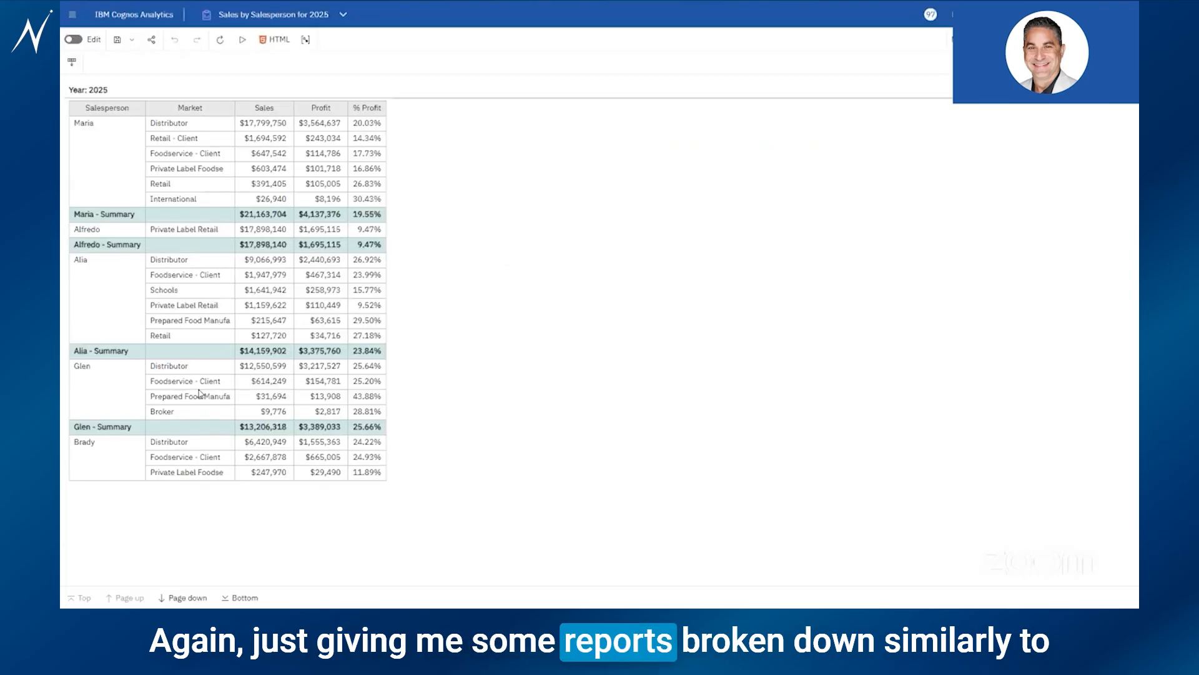
click(211, 218)
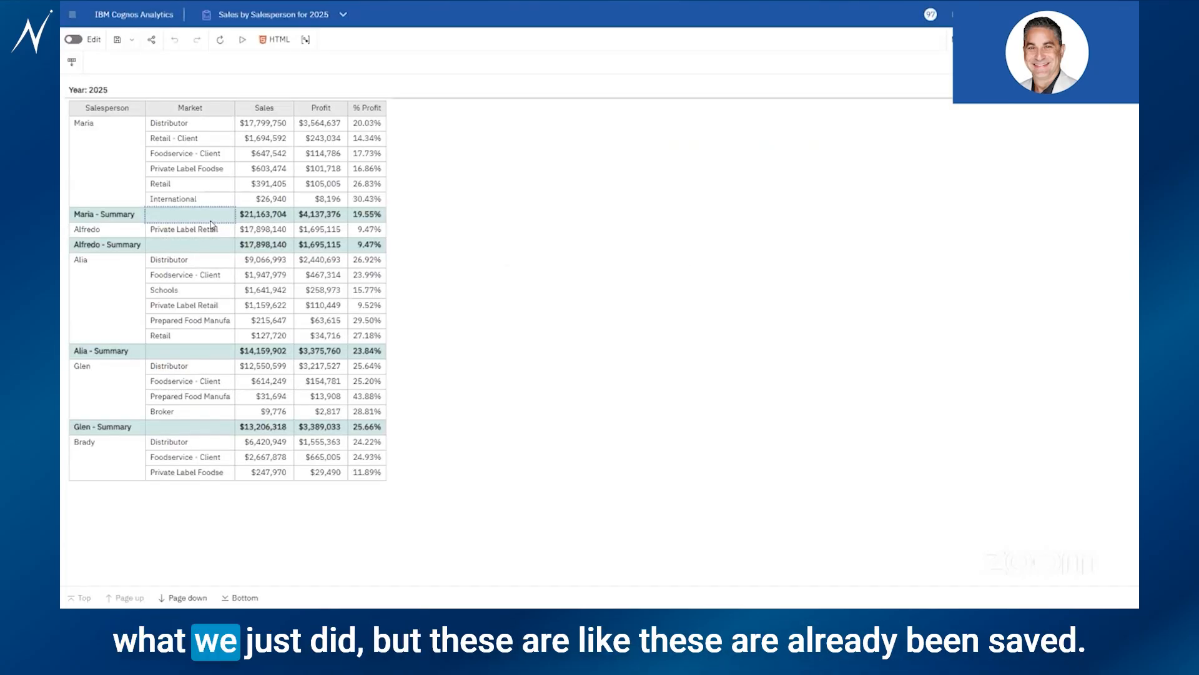
click(219, 199)
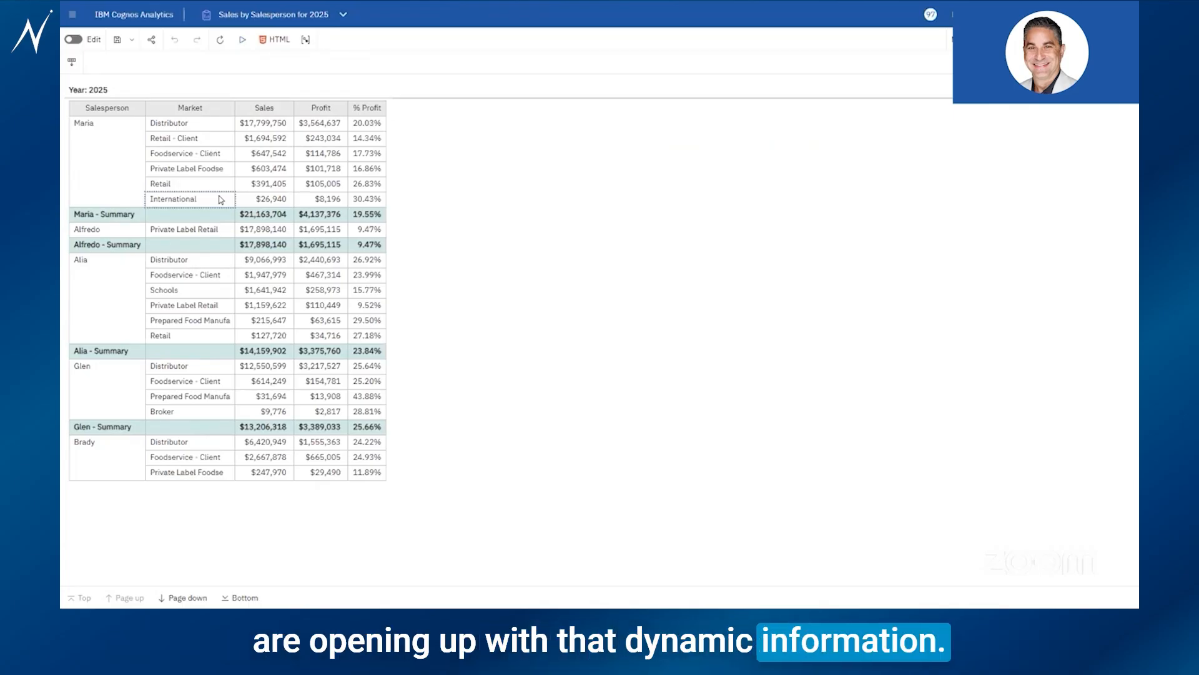
click(253, 15)
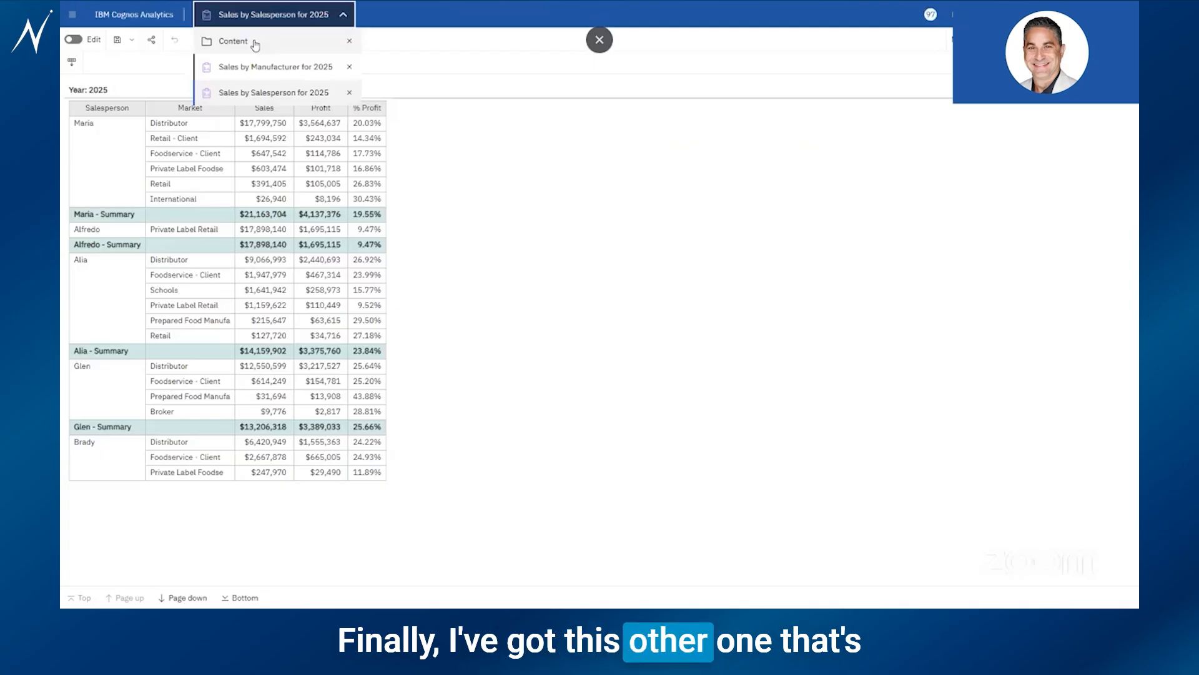
Open Sales by Year by Product Line from the Reports listing with the Assistant panel beside it
click(253, 45)
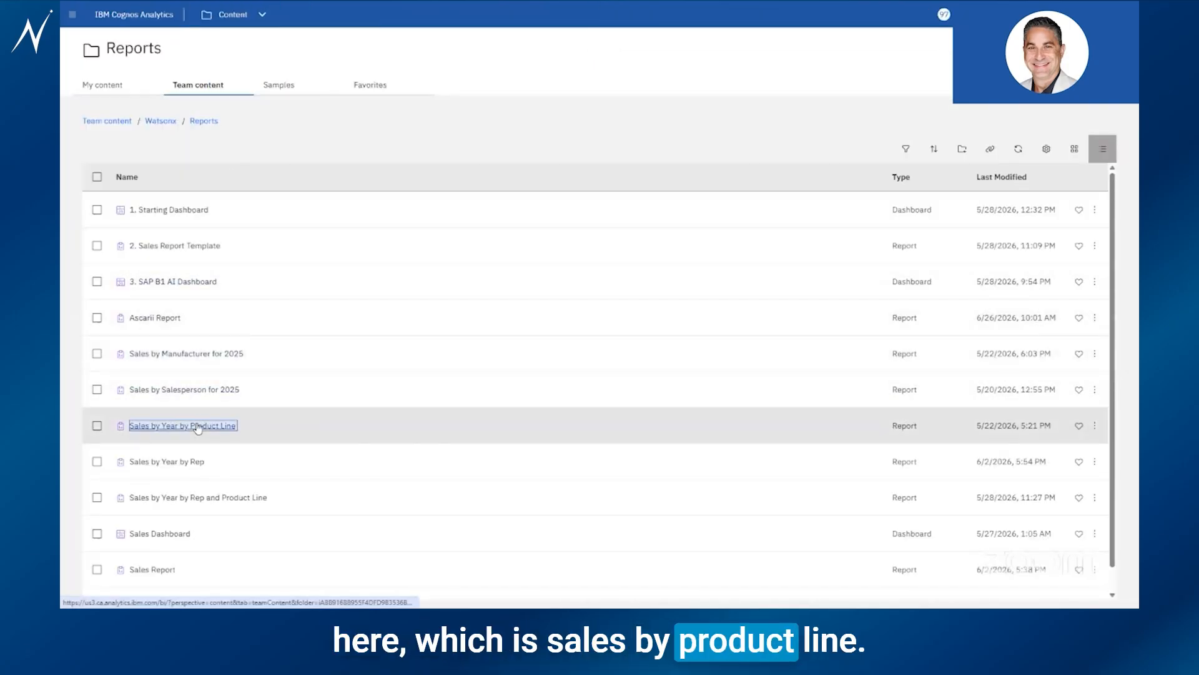
click(199, 425)
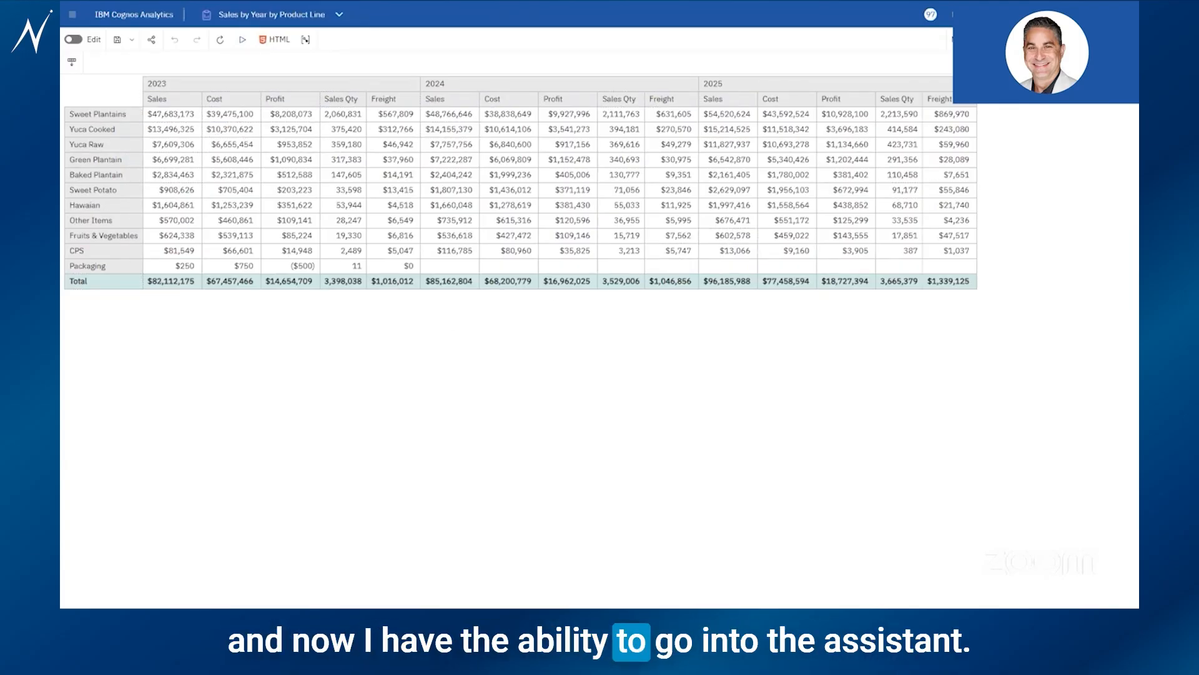
click(1050, 14)
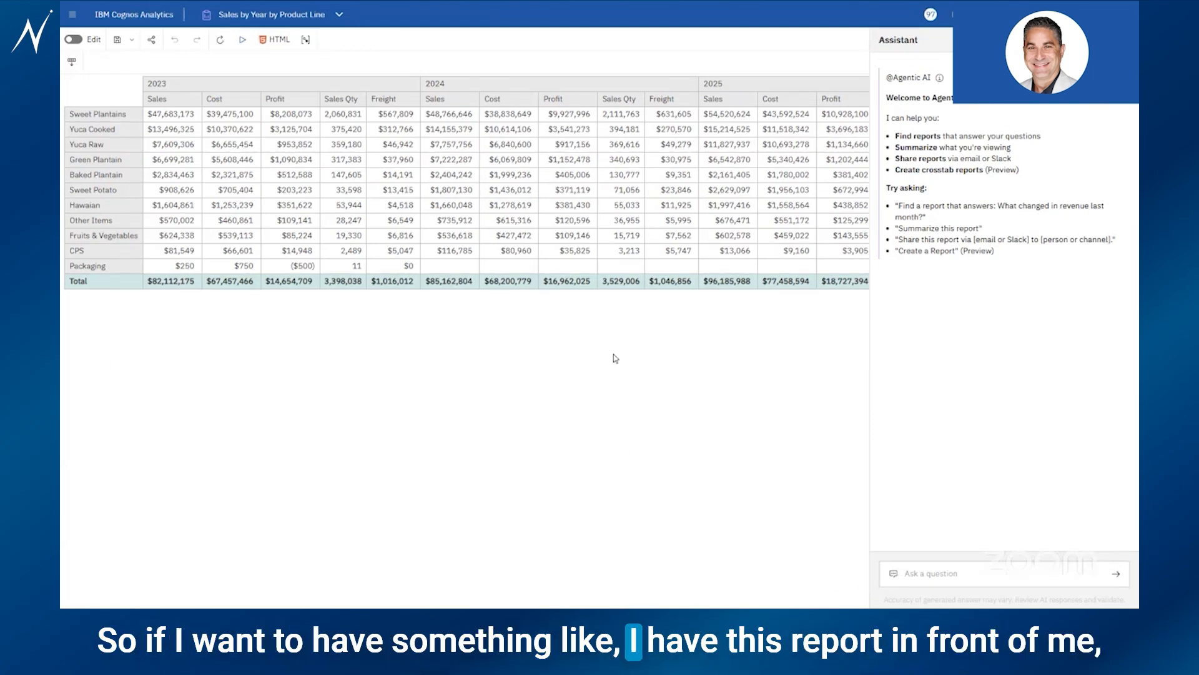
Ask the Assistant to 'summarize this report'
click(954, 576)
text(summarize this re)
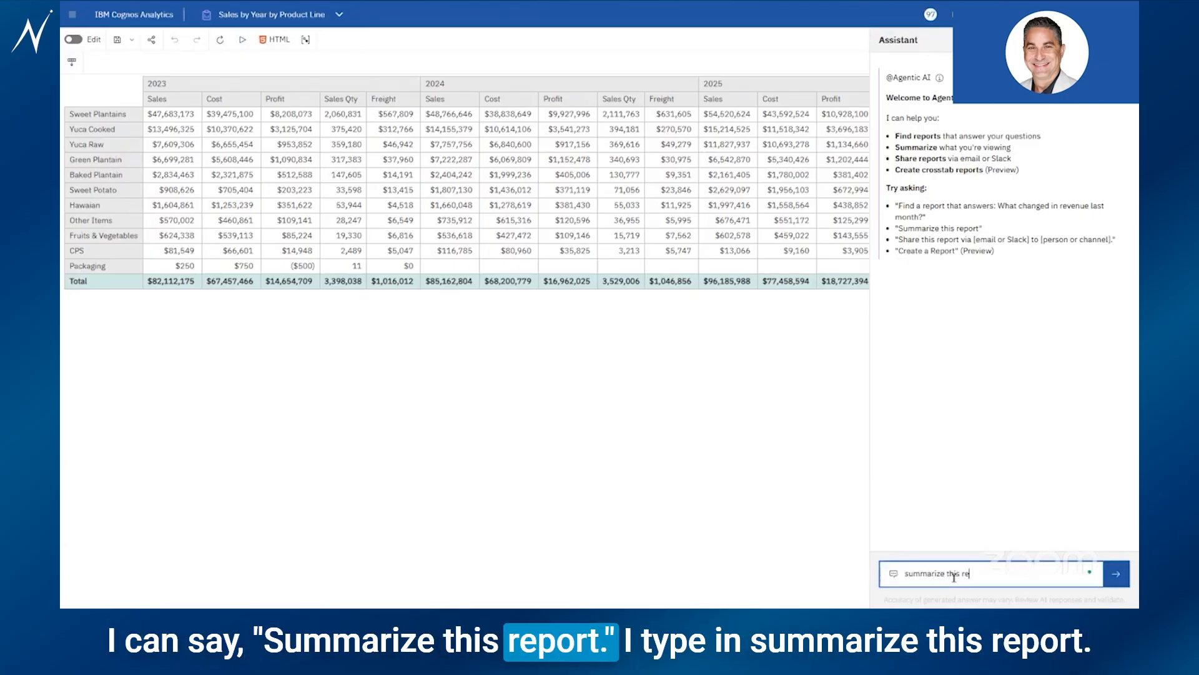
text(port)
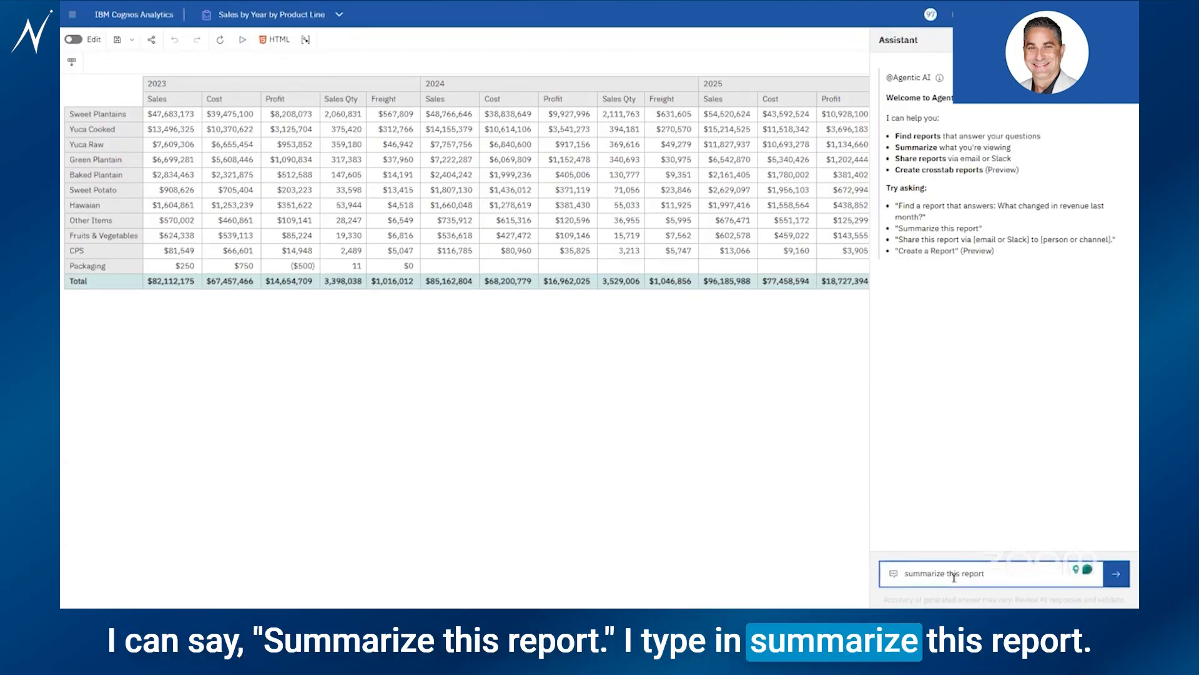
key(Return)
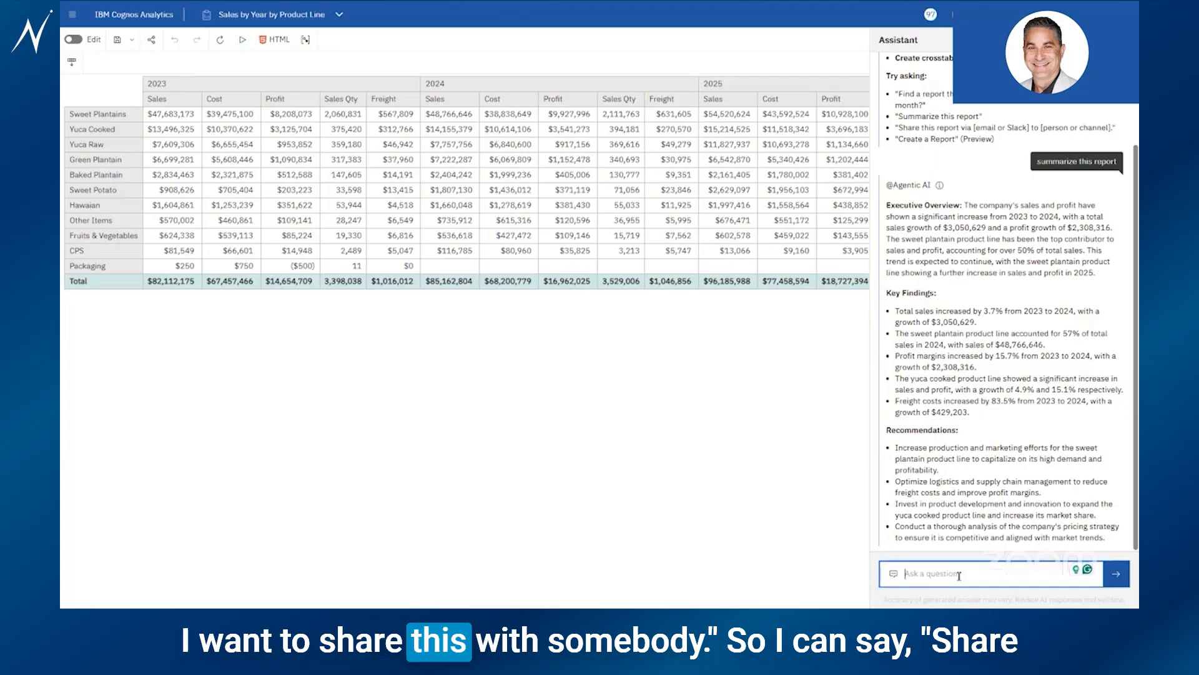
Ask the Assistant to share this report to a colleague's e-mail address
text(e )
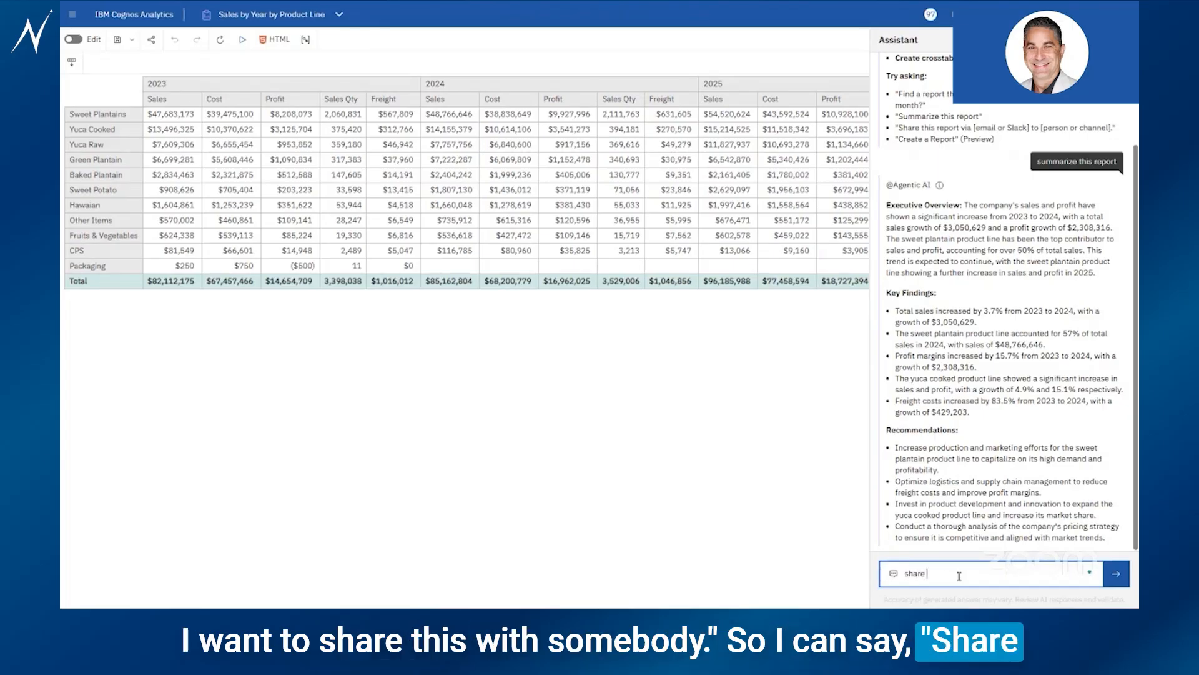
text(this report)
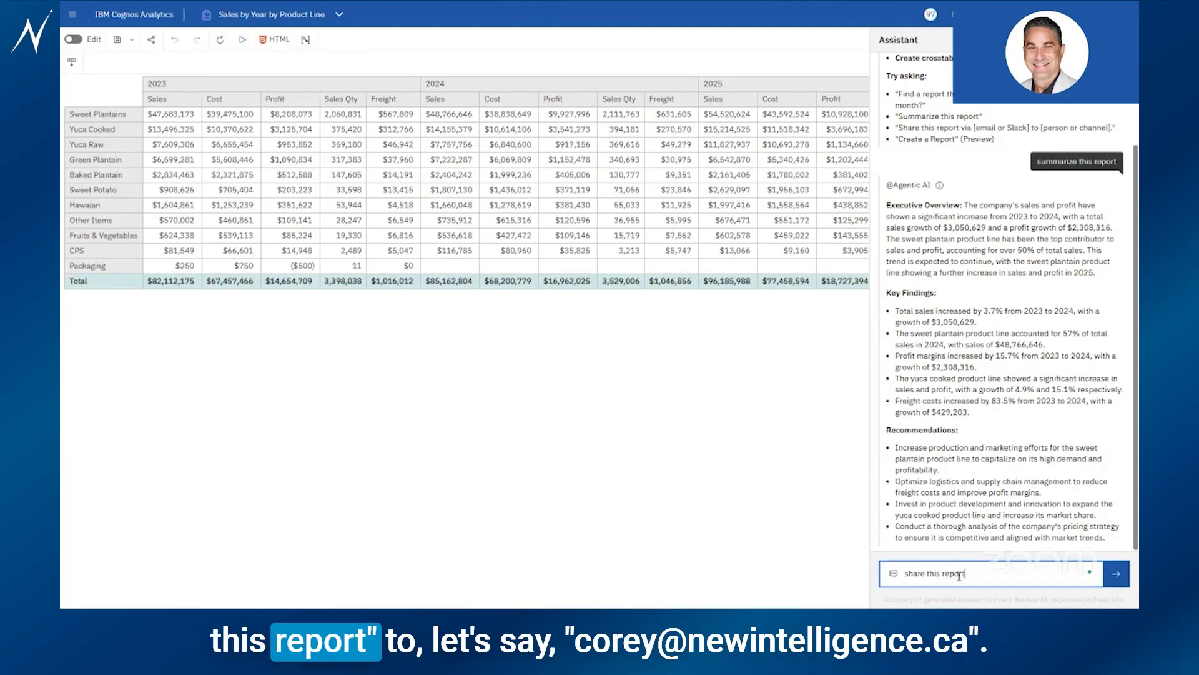
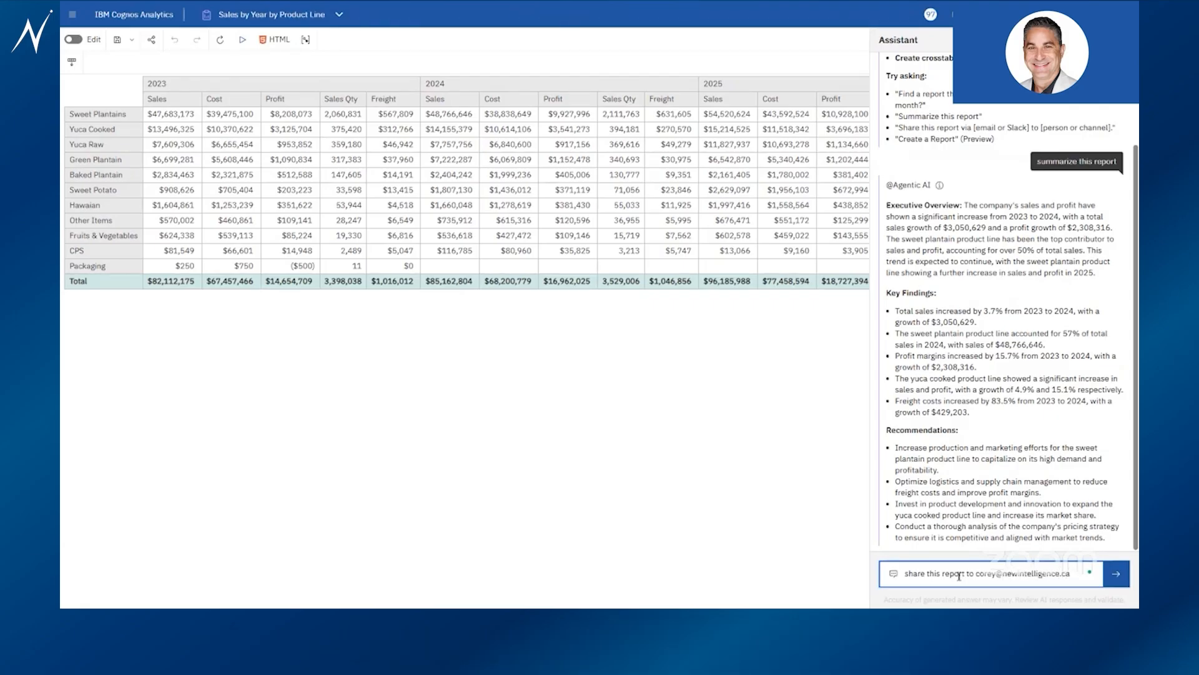
key(Return)
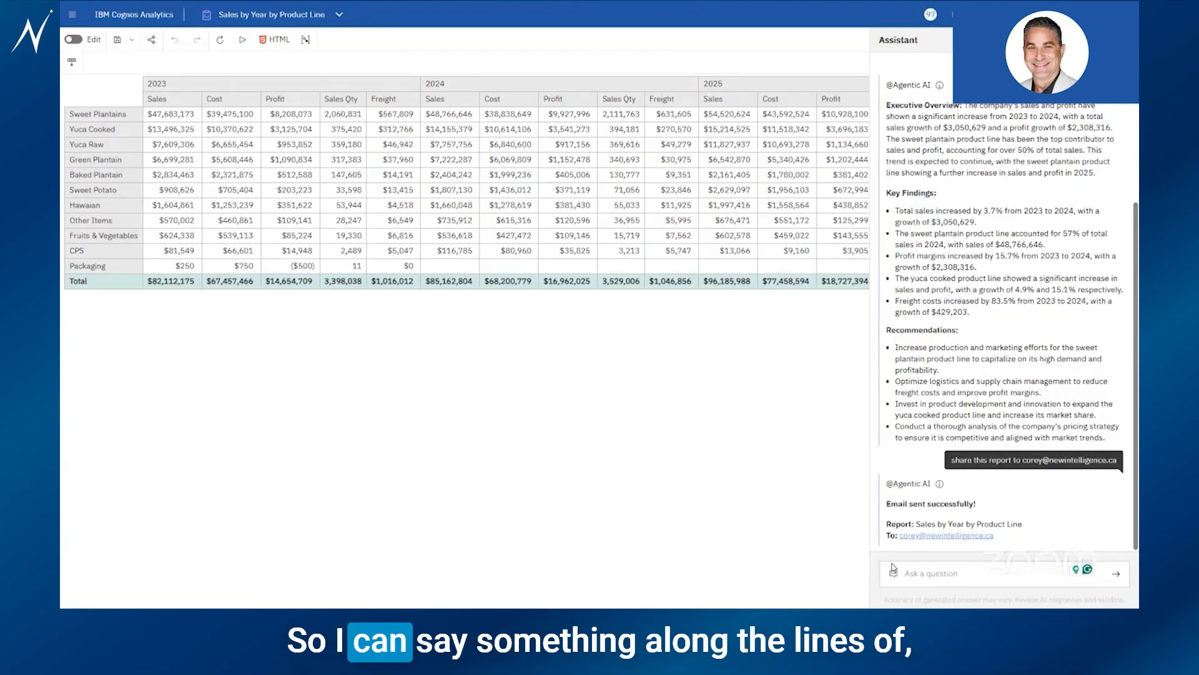
Send the Assistant the request 'Create a report by year by salesperson for sales'
click(926, 574)
text(Create a report by year by salesperson for sales)
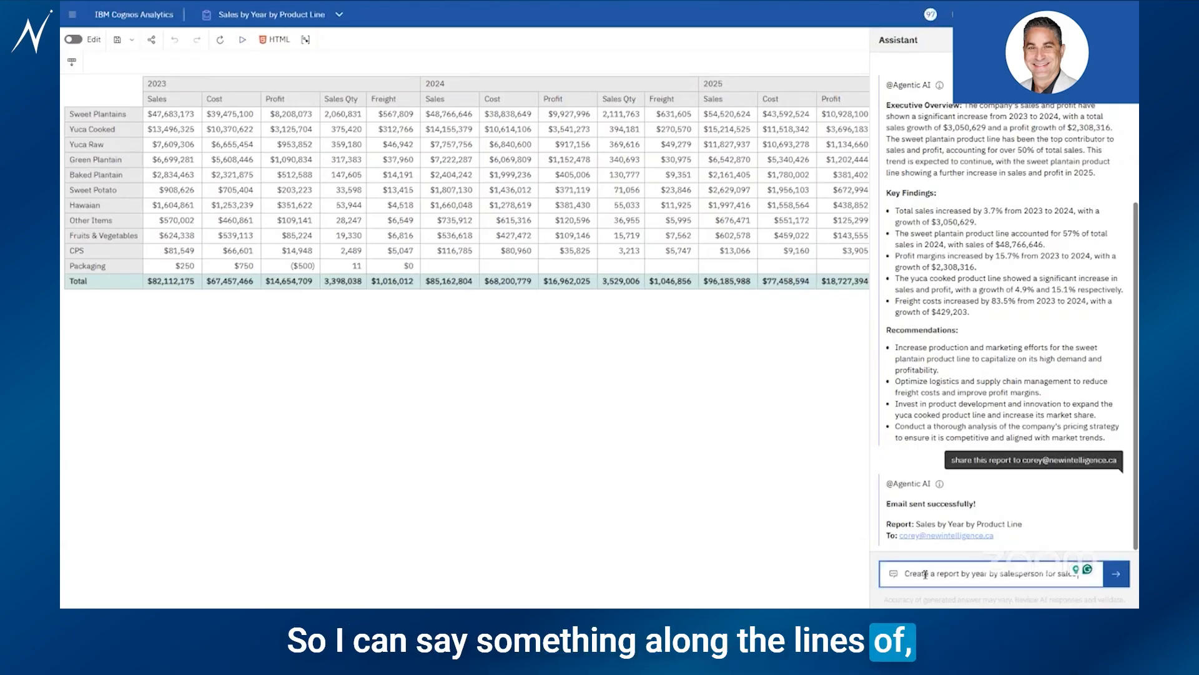
click(1114, 576)
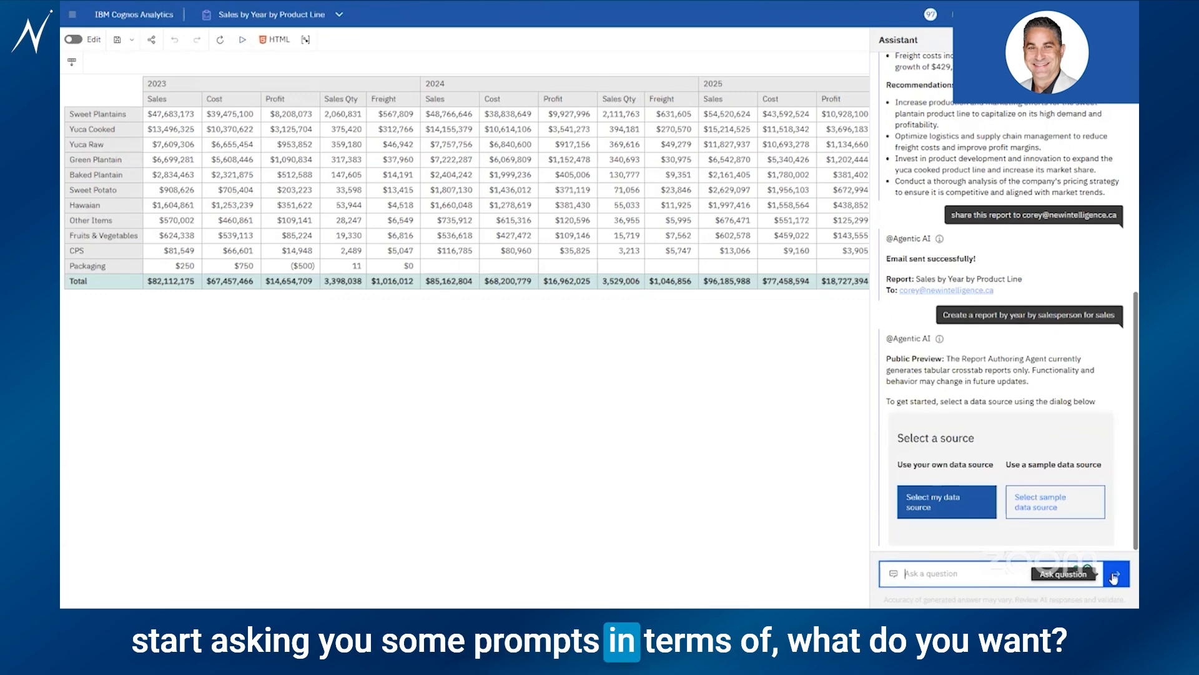
Choose DM - Sales from Team content > Watsonx > Packages as the data source
click(970, 507)
click(390, 341)
click(401, 248)
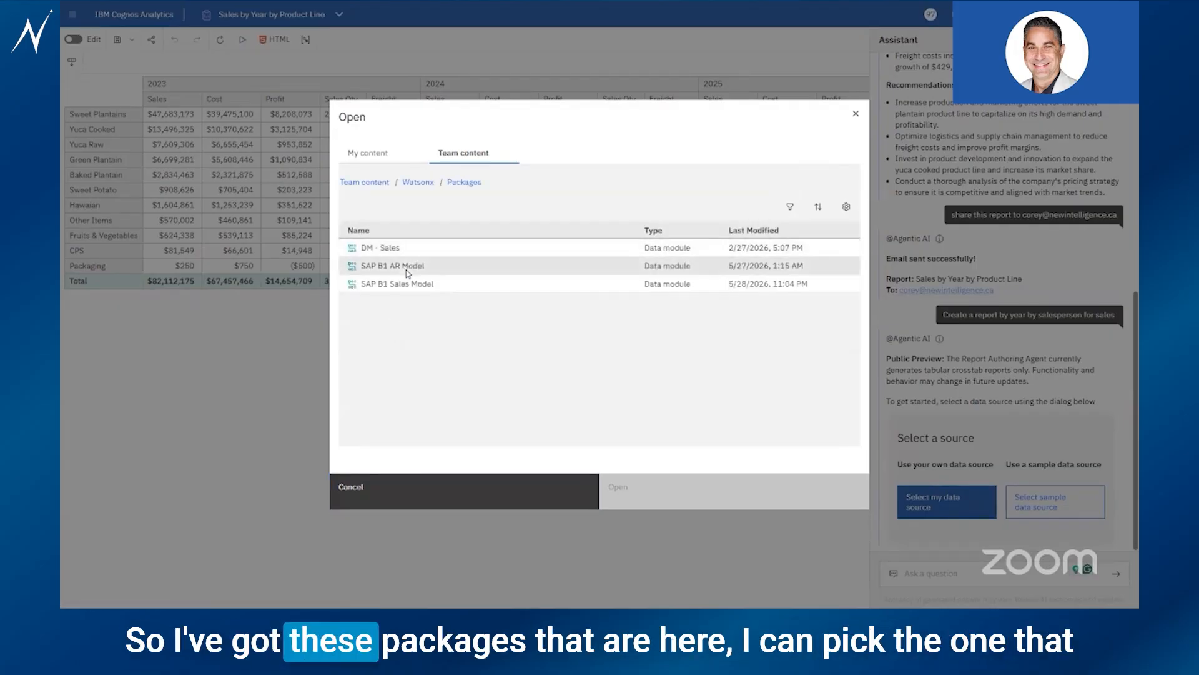
click(406, 248)
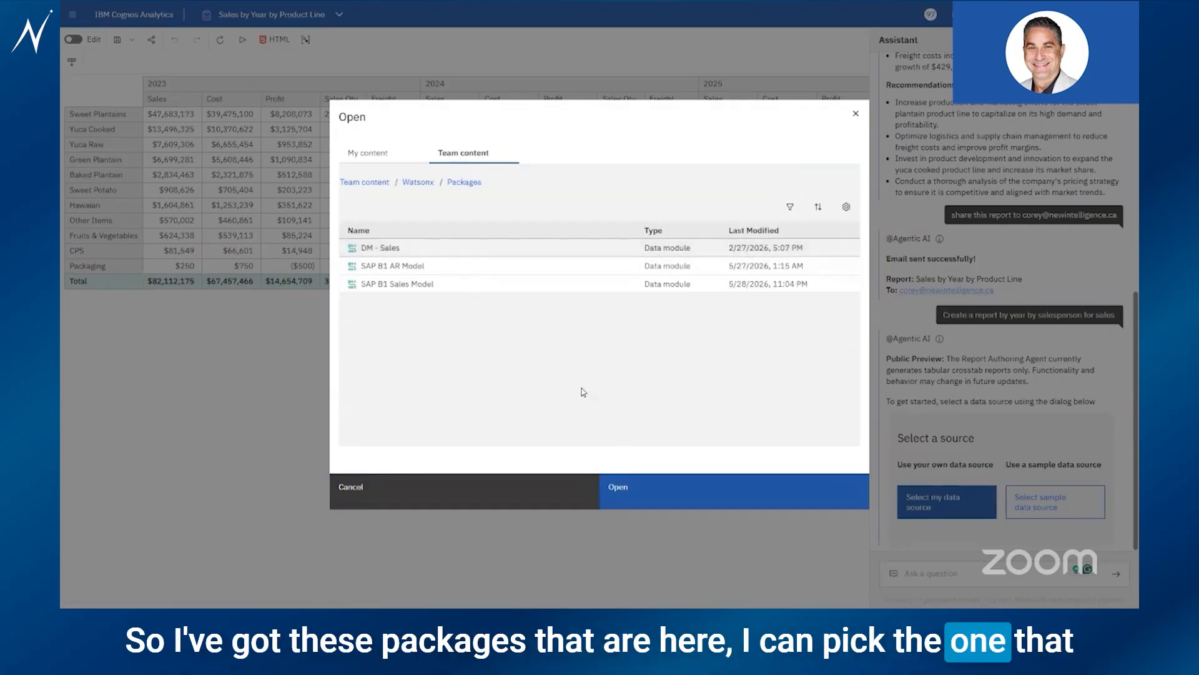
click(697, 483)
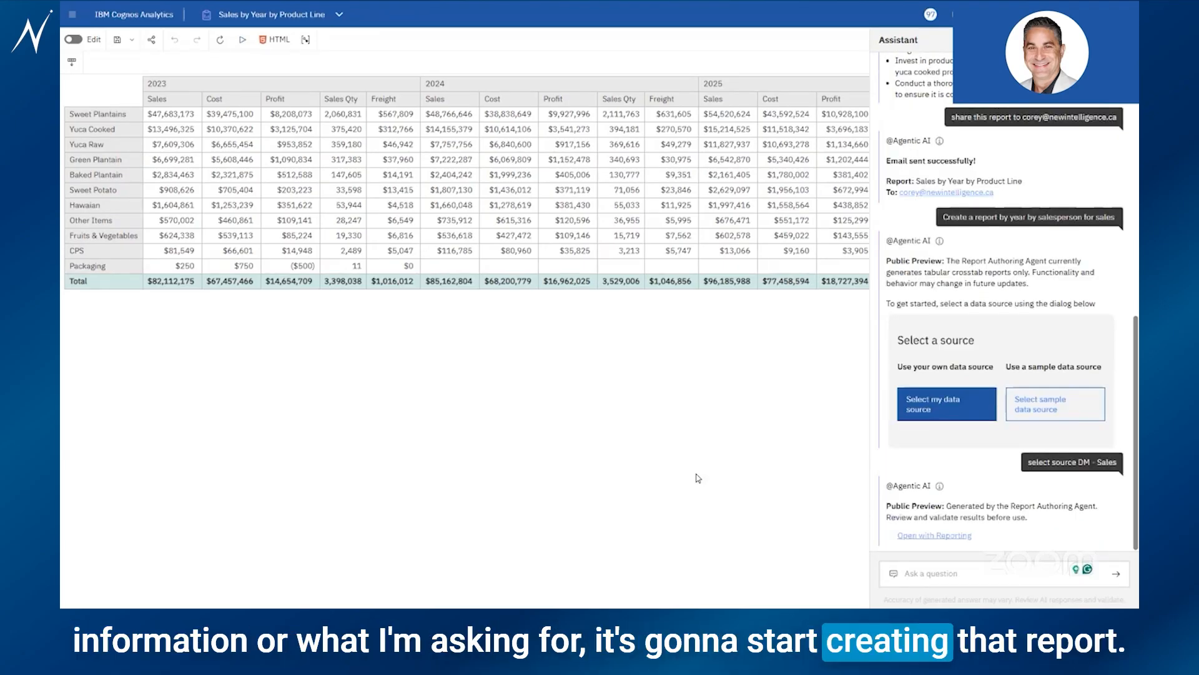
Open the generated crosstab in Reporting, preview it with real data, and expand Watsonx - Sales
click(934, 536)
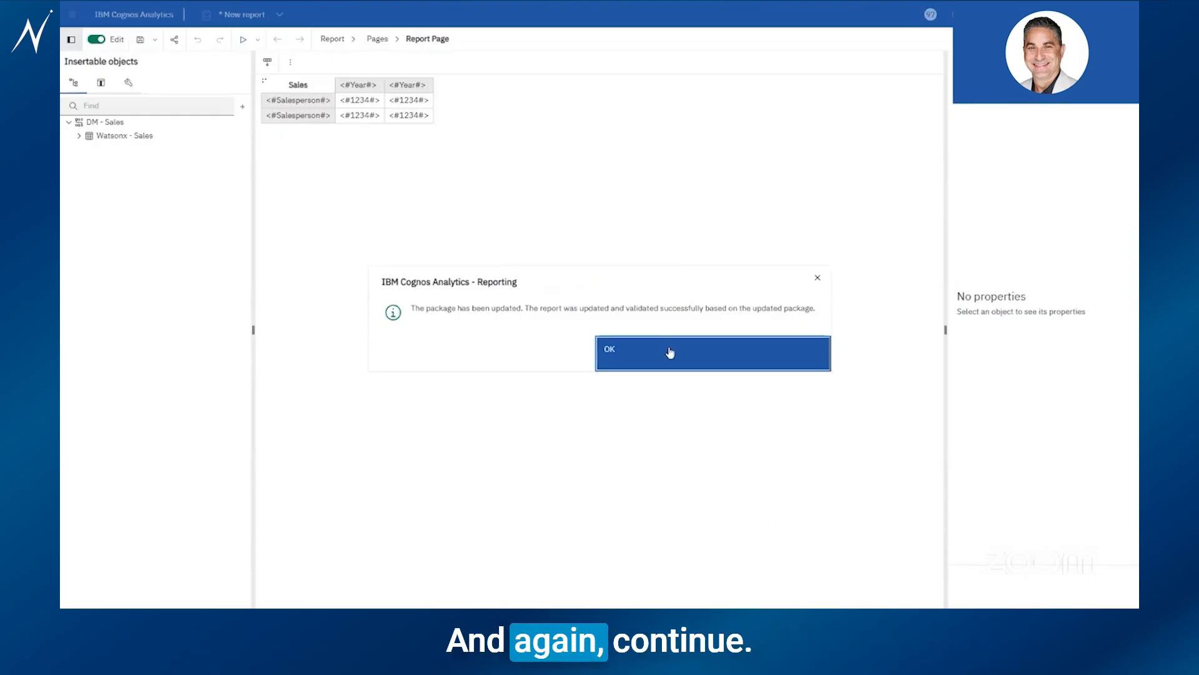
click(670, 353)
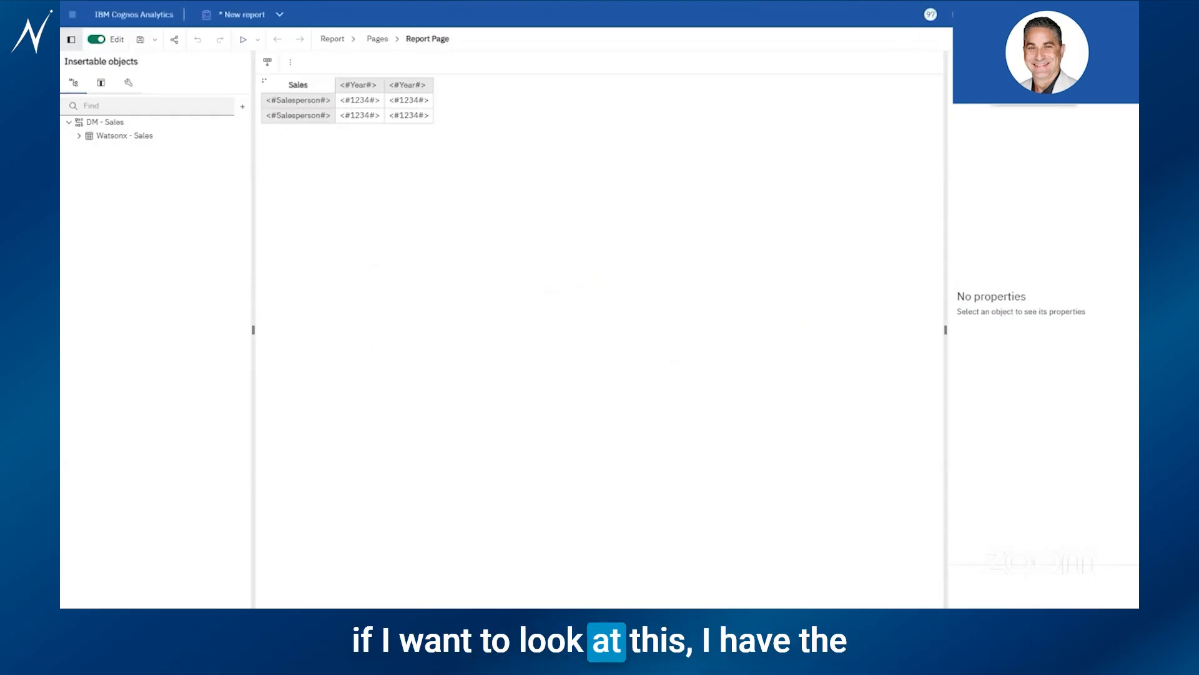
click(1028, 93)
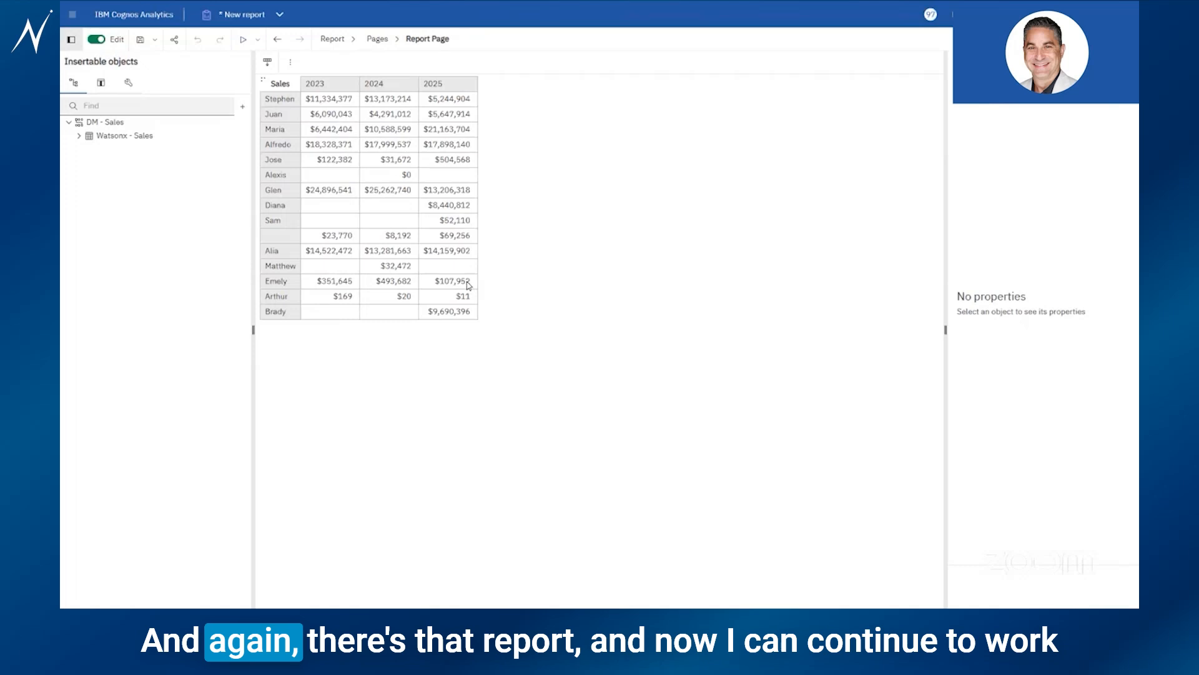
click(78, 136)
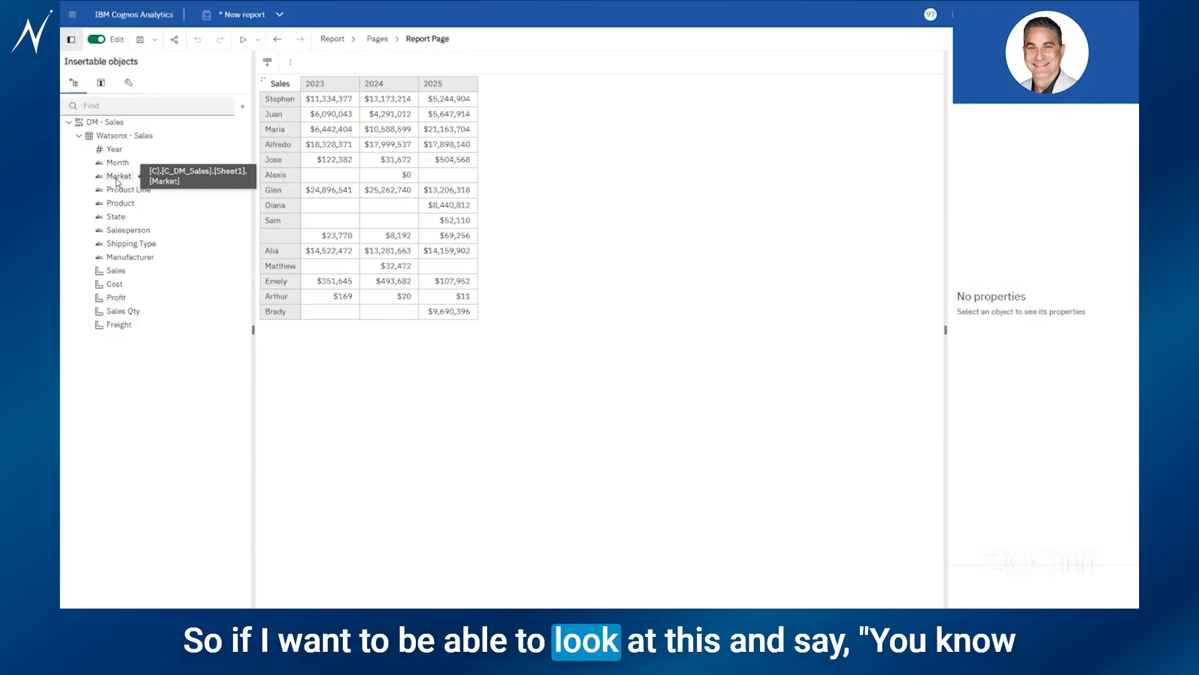
Nest Product Line under each salesperson in the crosstab to show product-line sales per year
drag(127, 189, 281, 128)
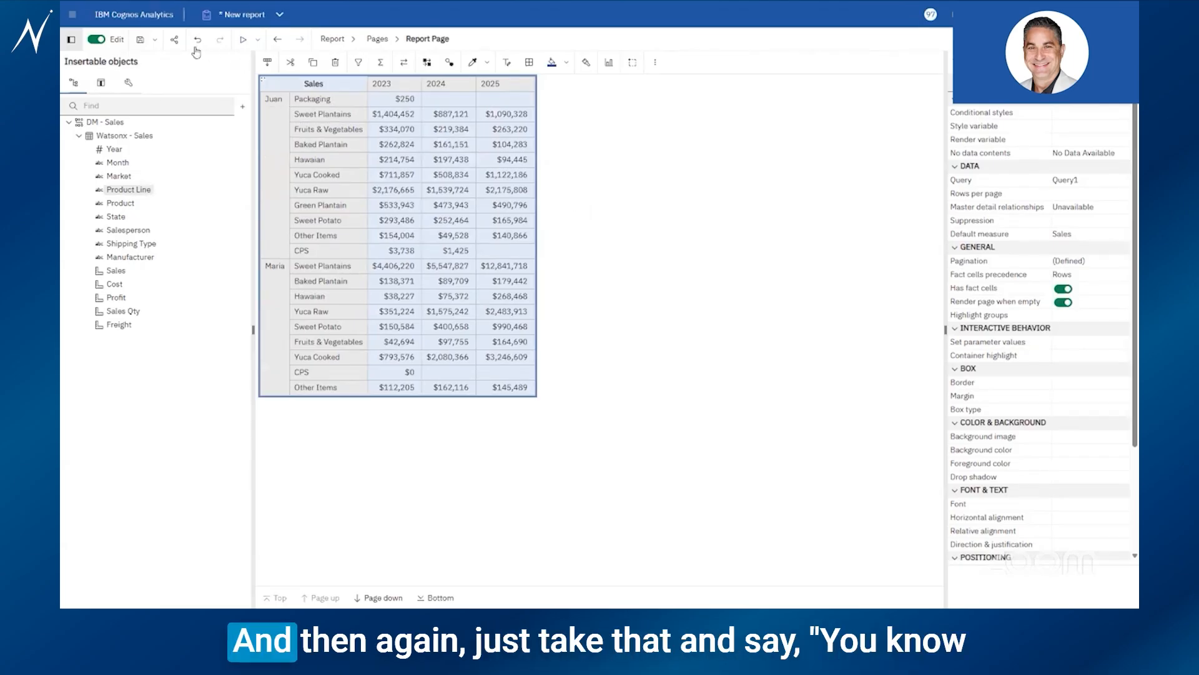
click(154, 40)
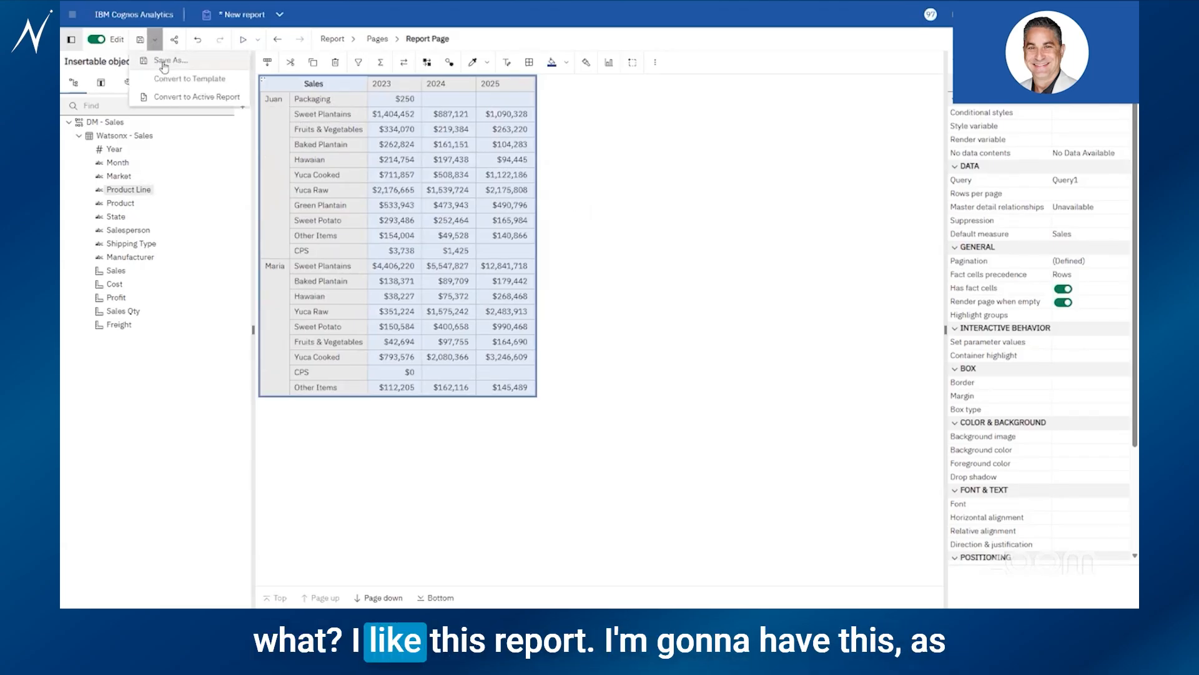
Save a copy named 'Ascarii Report by Rep' in Team content > Watsonx > Reports
click(163, 62)
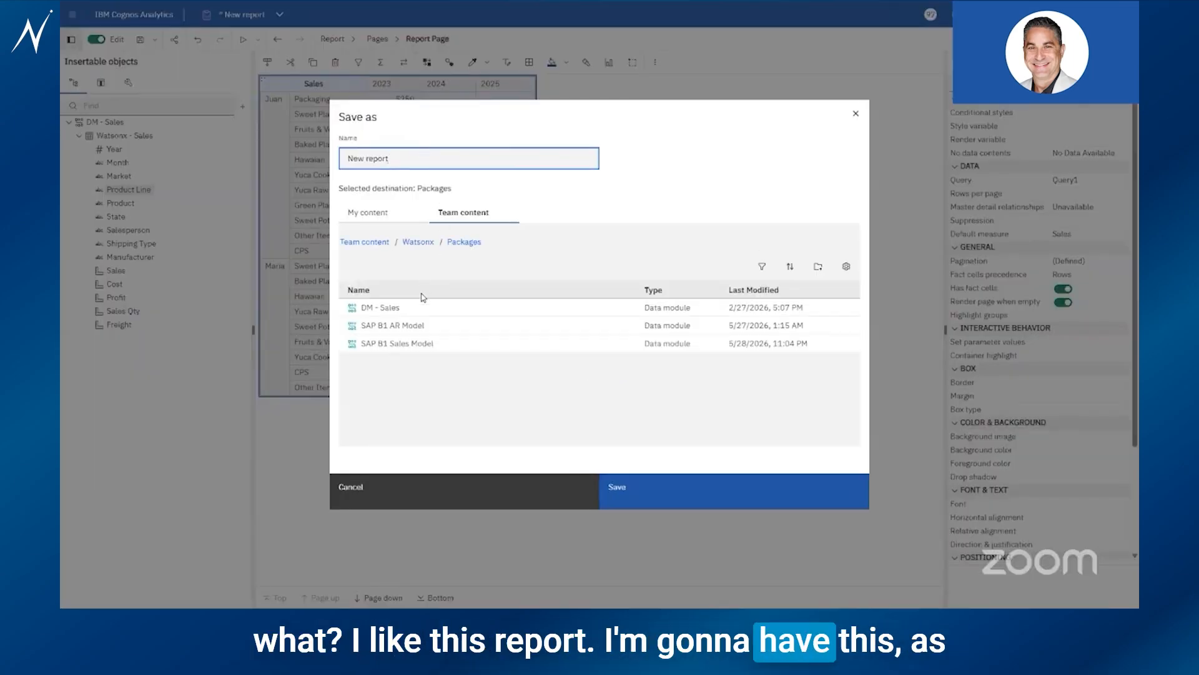
double_click(418, 242)
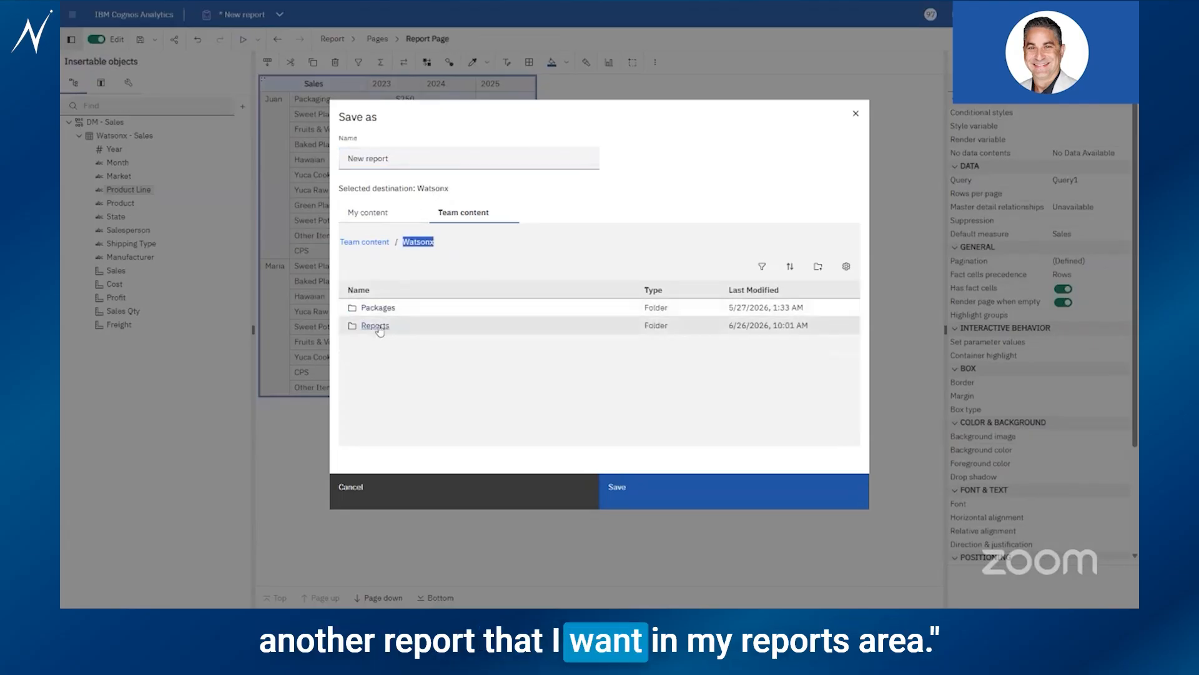
double_click(384, 325)
double_click(409, 160)
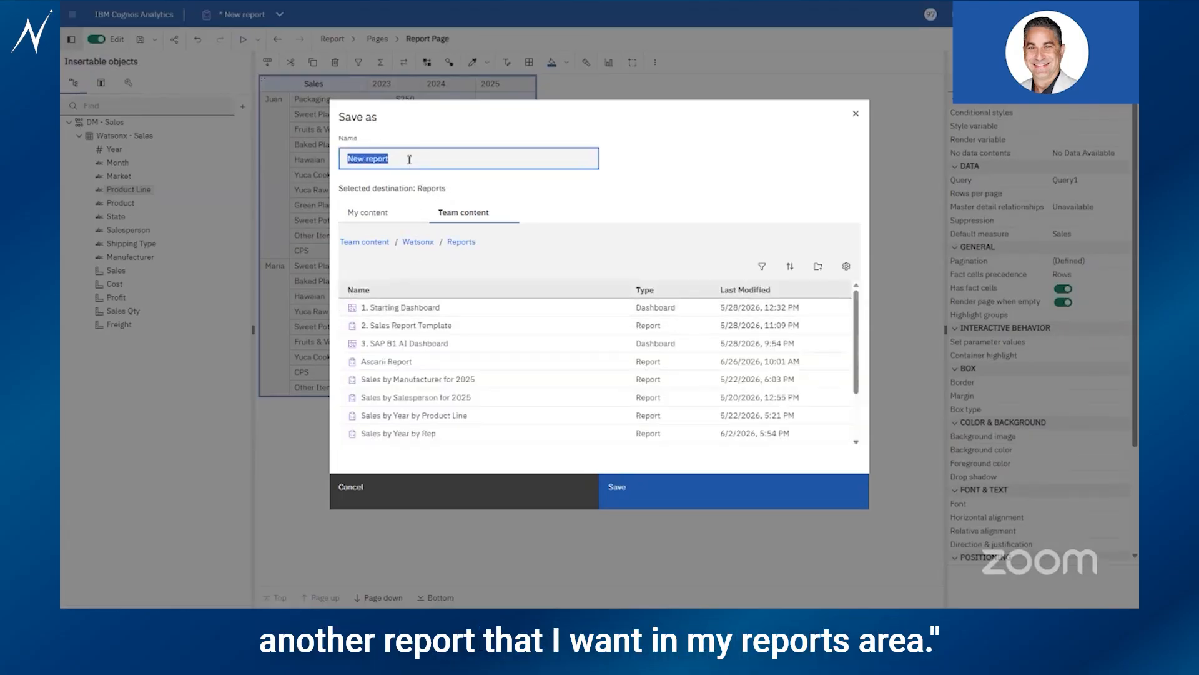
text(A)
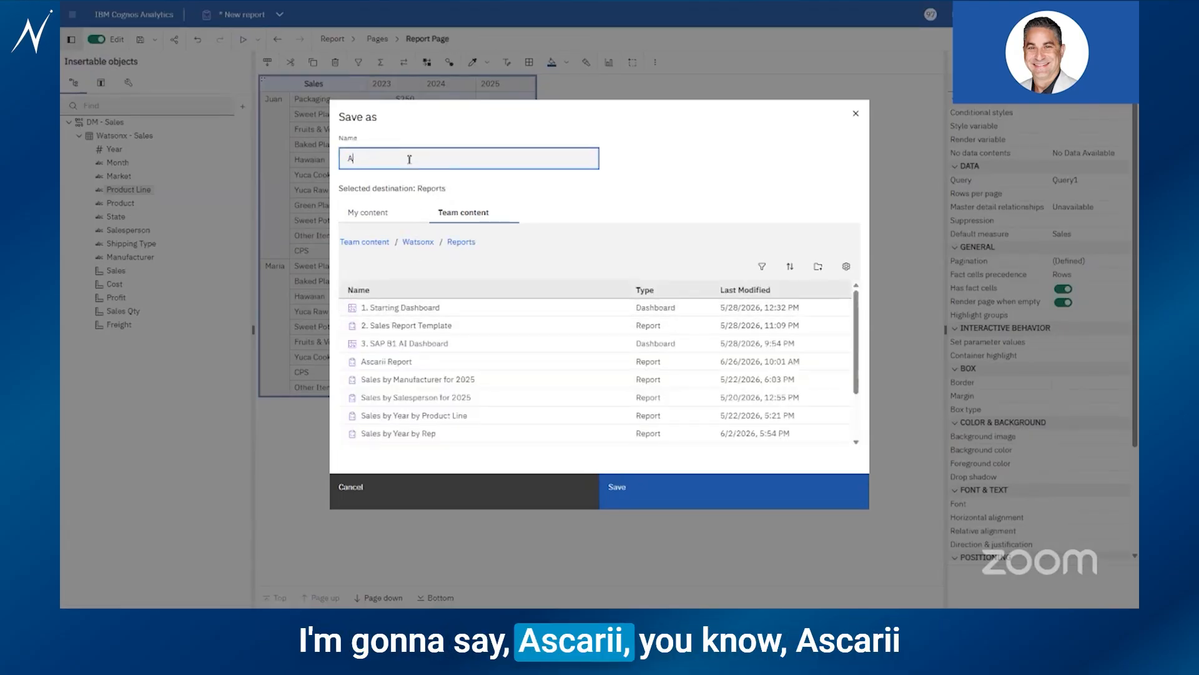
text(sc)
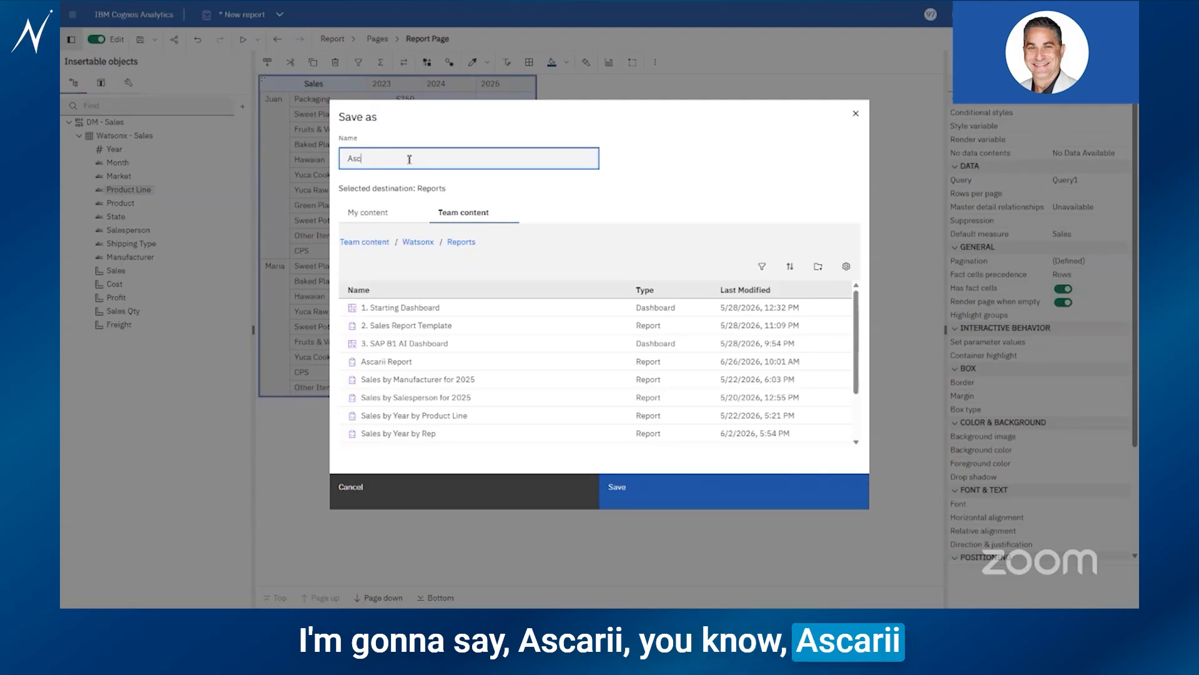
text(arri Report by)
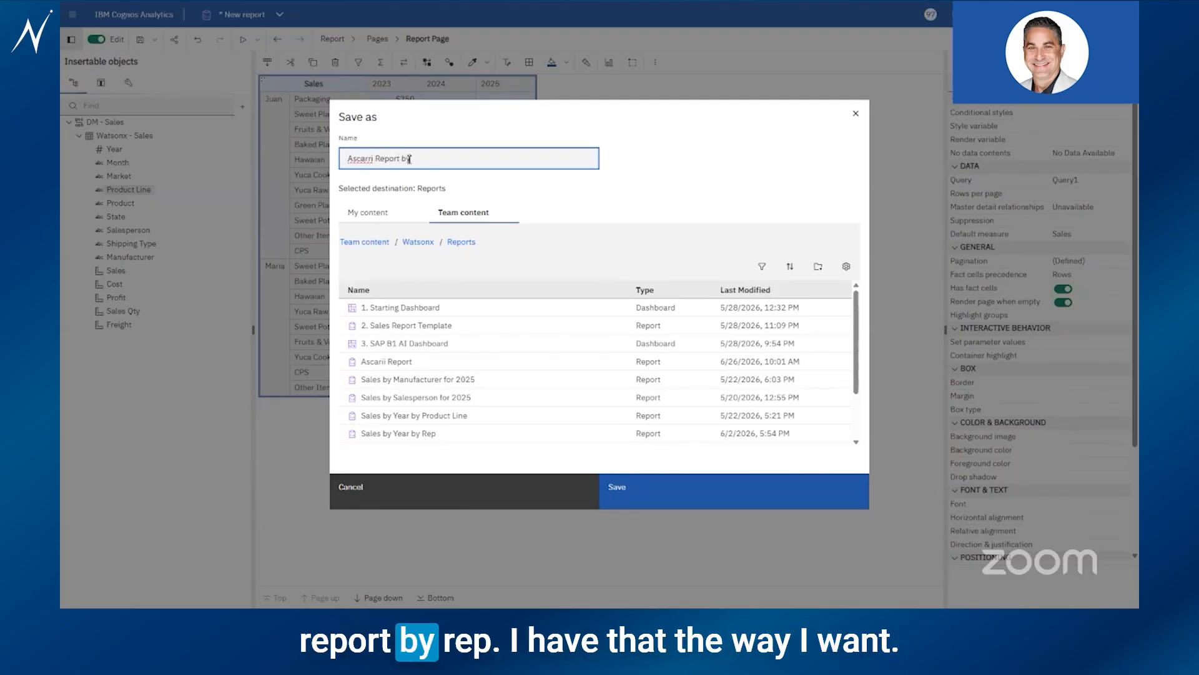
text( Rep)
click(373, 159)
key(BackSpace)
text(i)
click(671, 482)
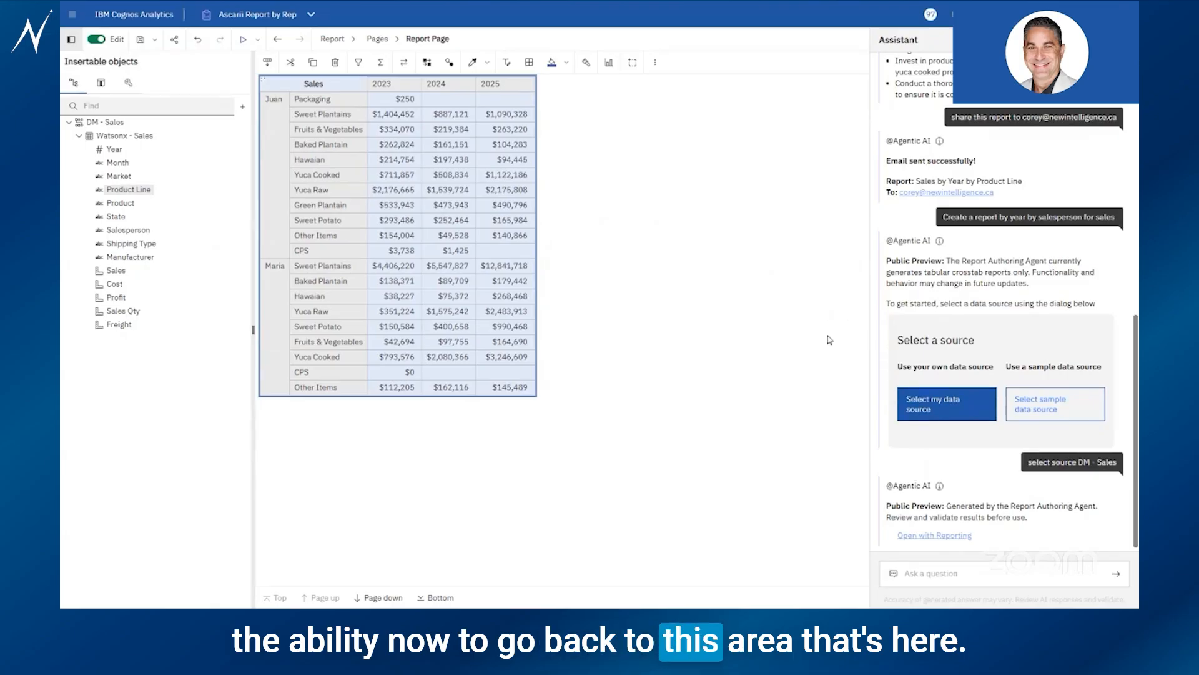
Ask the Assistant to 'summarize this report'
click(932, 564)
text(summarize )
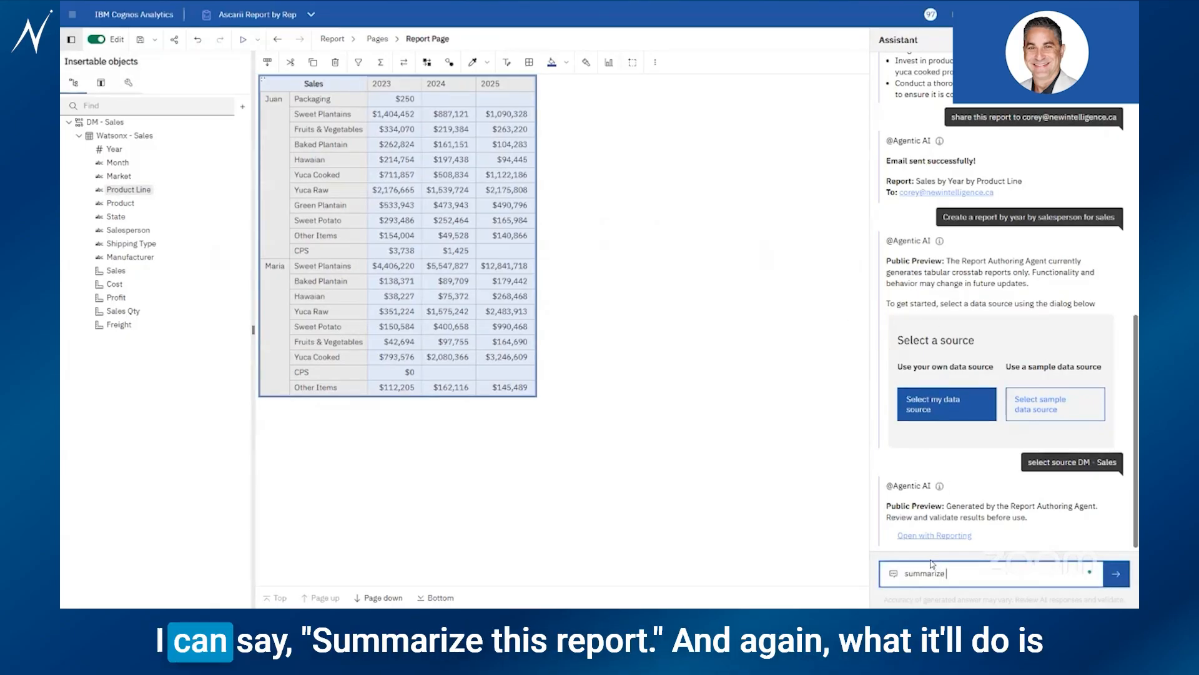
text(this report)
key(Return)
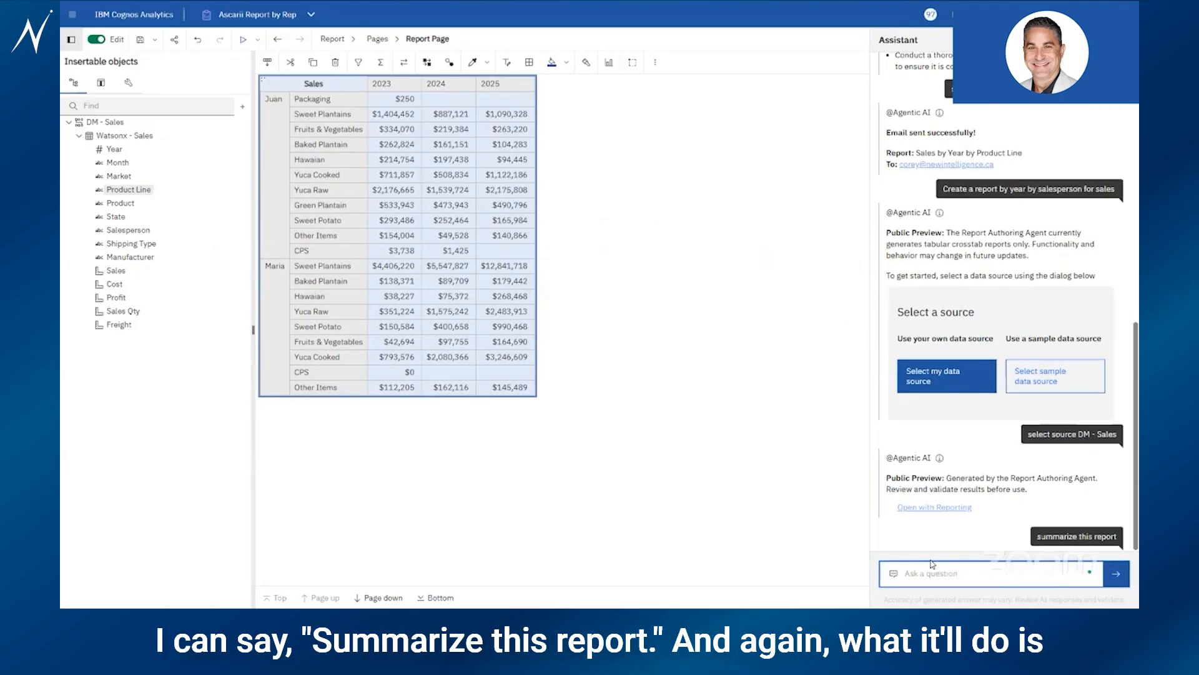